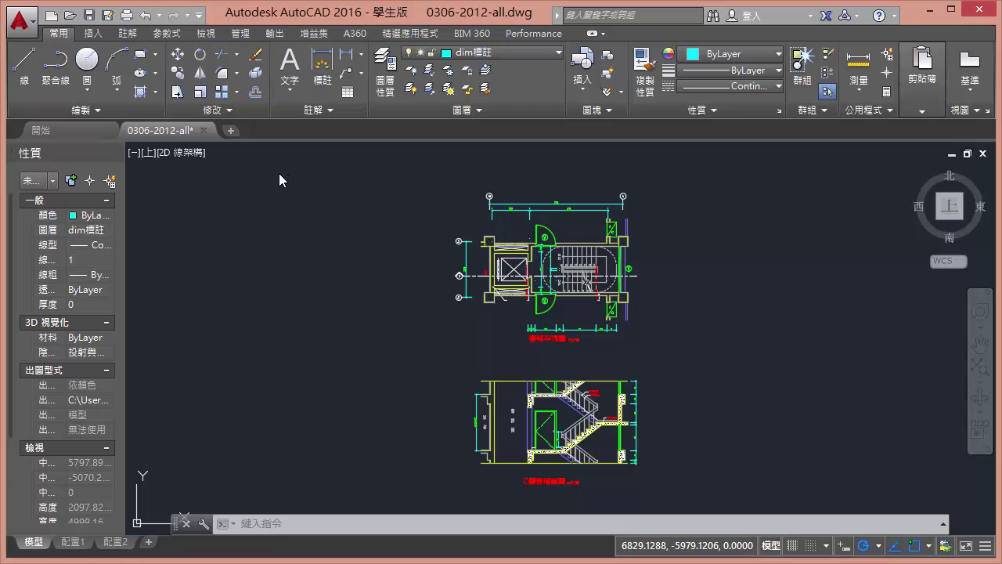
pyautogui.click(156, 62)
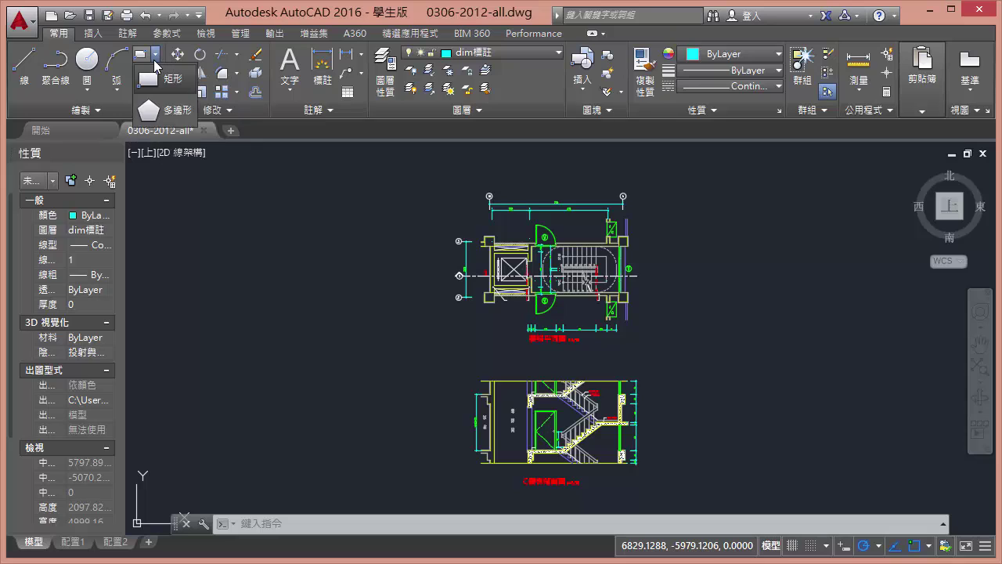
pyautogui.click(161, 80)
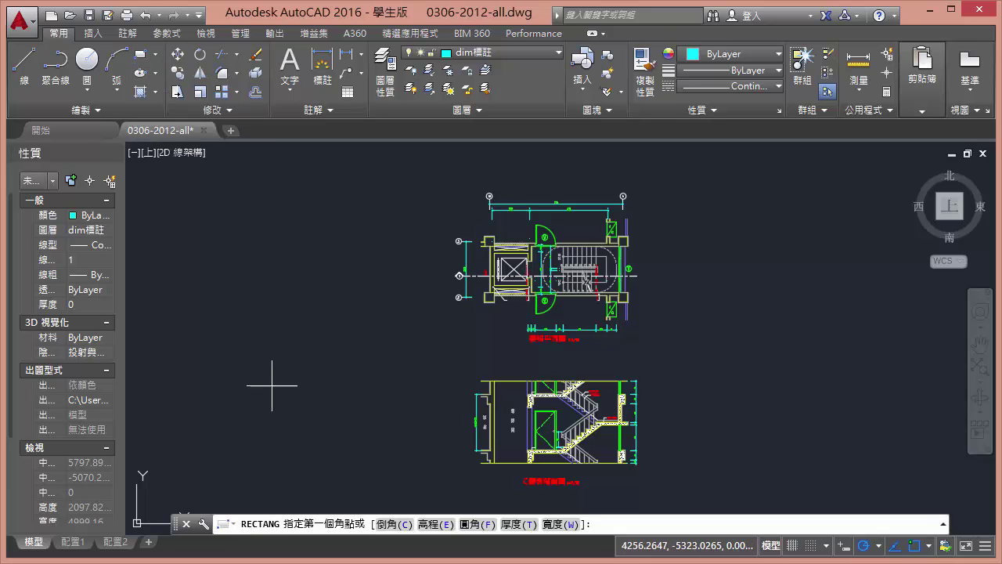
pyautogui.click(291, 436)
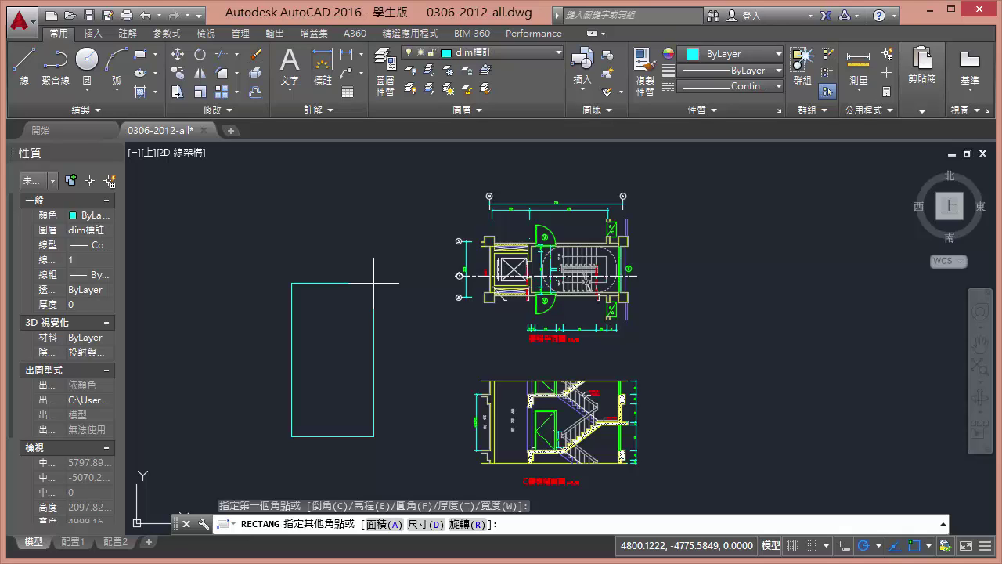
pyautogui.write('@')
pyautogui.write('29.7')
pyautogui.write(',42')
pyautogui.press('Return')
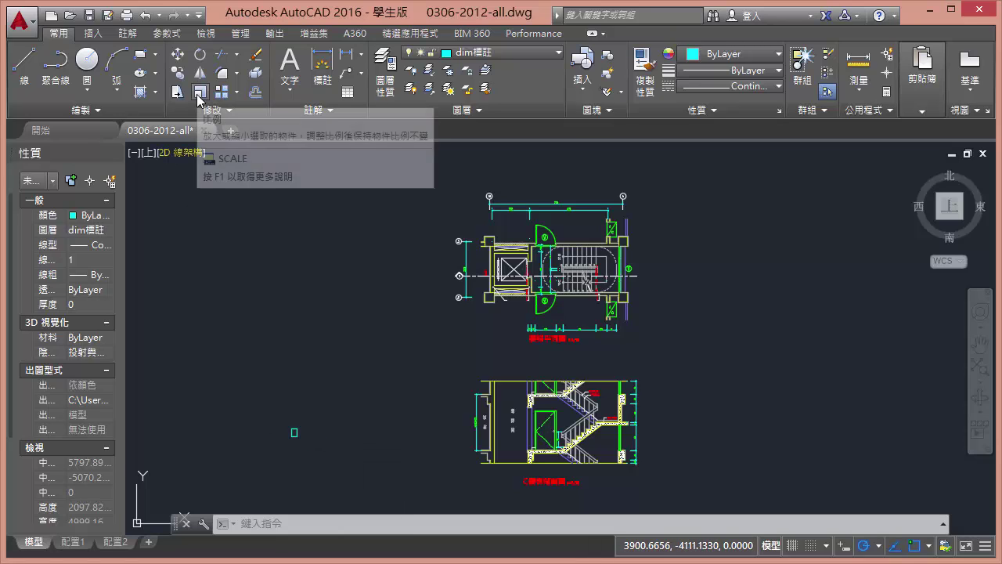
# - Scale the small rectangle by a factor of 60 from its lower-left corner
pyautogui.click(201, 97)
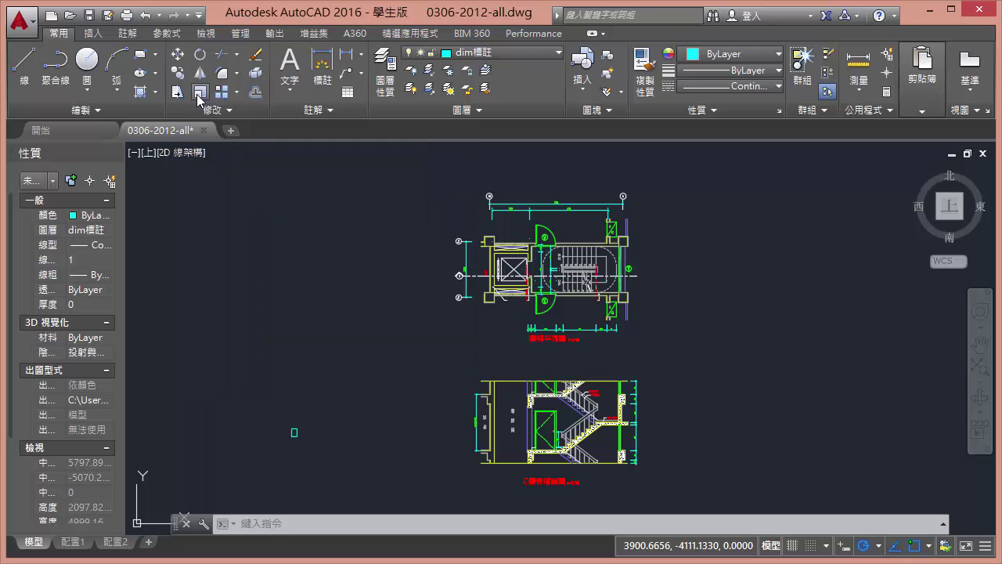
pyautogui.click(272, 386)
pyautogui.click(343, 469)
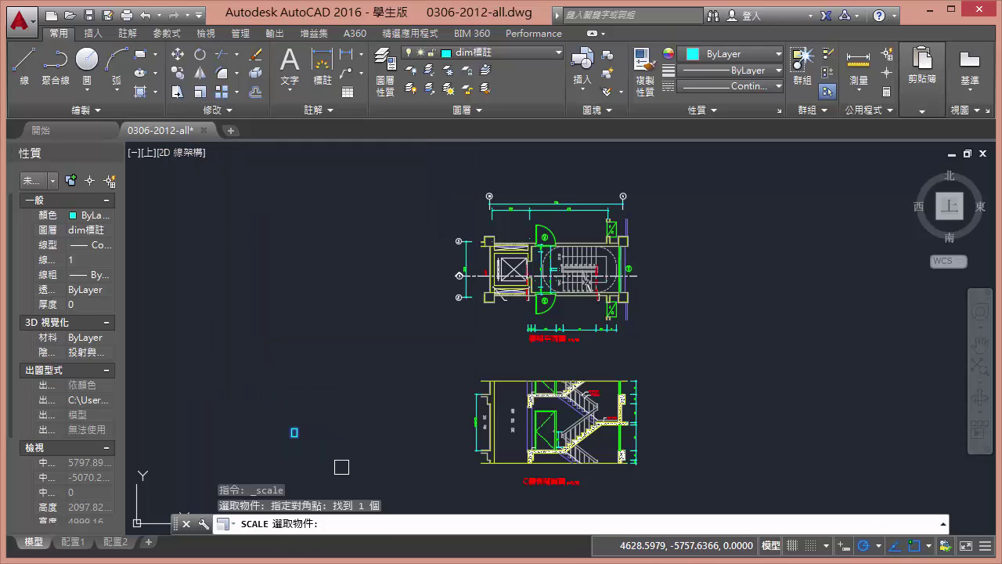
pyautogui.press('Return')
pyautogui.click(291, 436)
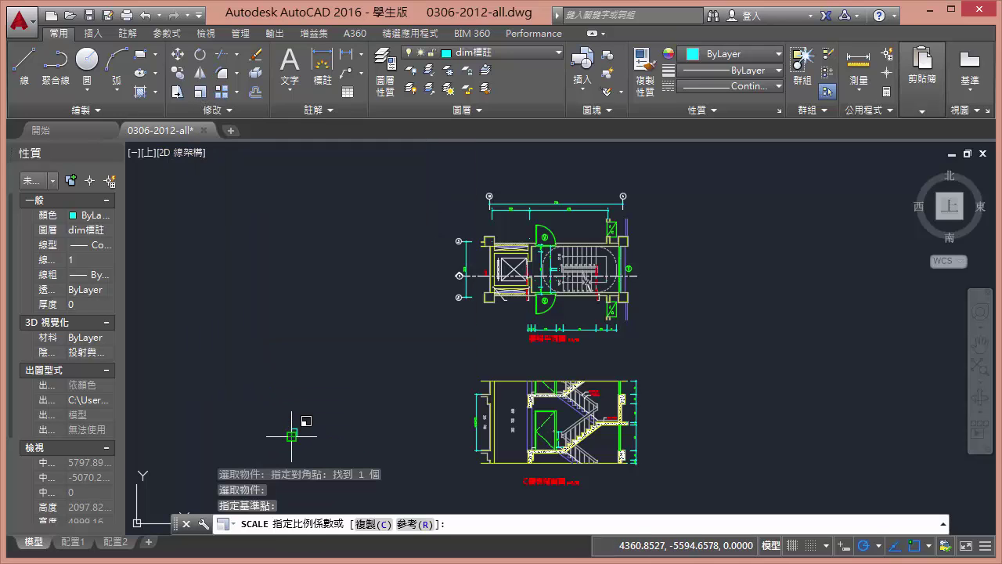
pyautogui.write('60')
pyautogui.press('Return')
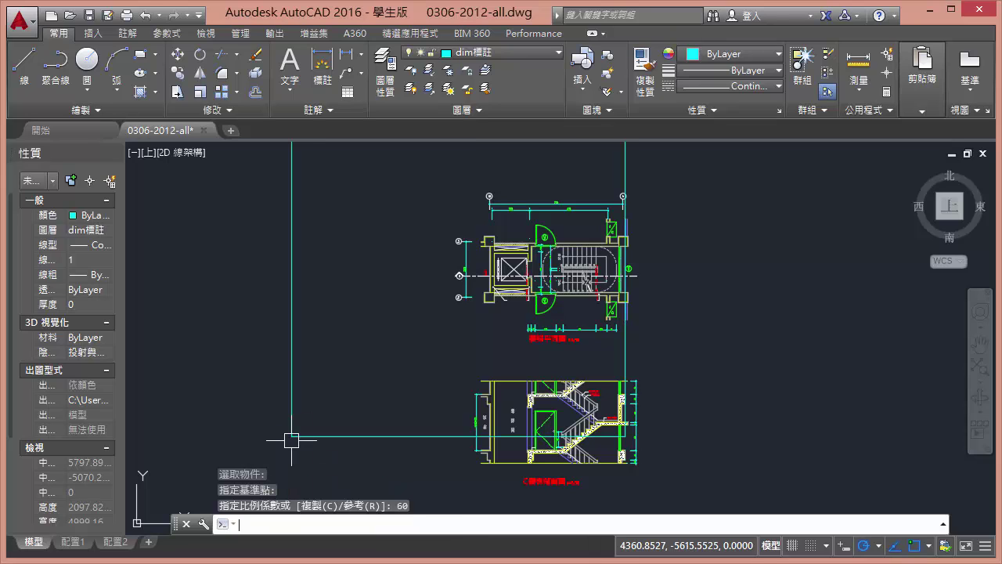
# - Move the enlarged rectangle so it frames the stair plan and section
pyautogui.scroll(-2, 336, 416)
pyautogui.scroll(-2, 360, 403)
pyautogui.scroll(2, 365, 357)
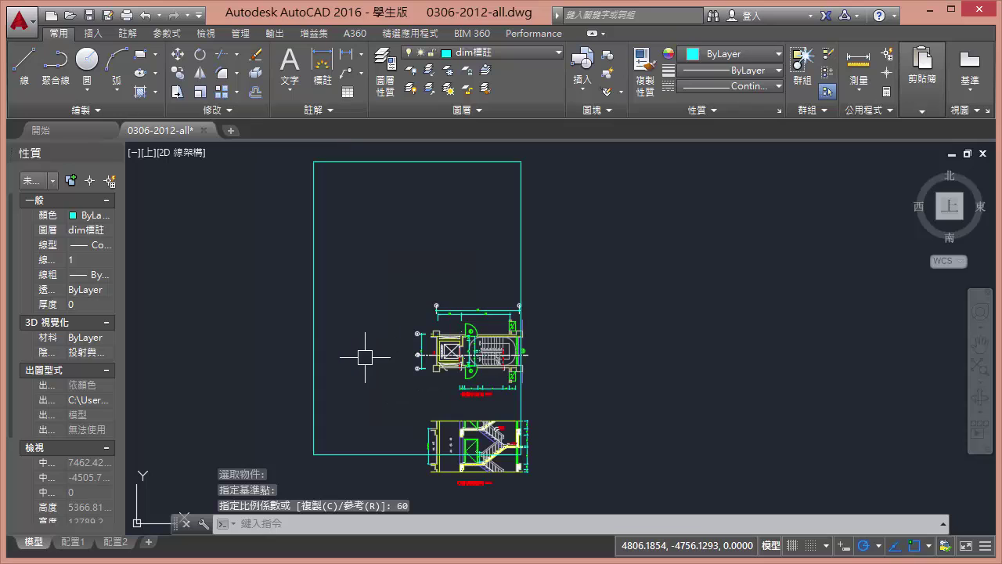
pyautogui.click(178, 59)
pyautogui.click(459, 163)
pyautogui.press('Return')
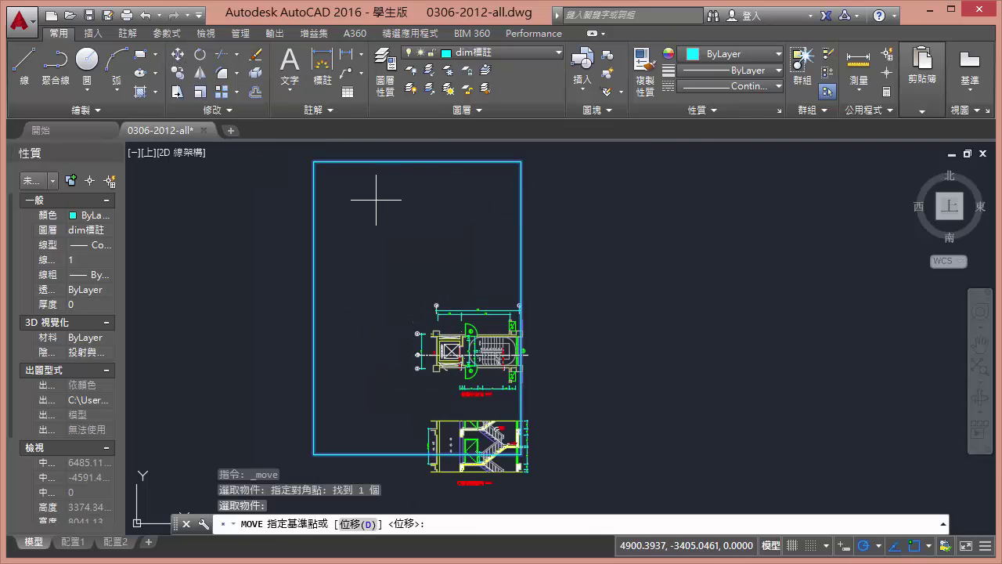
pyautogui.click(376, 200)
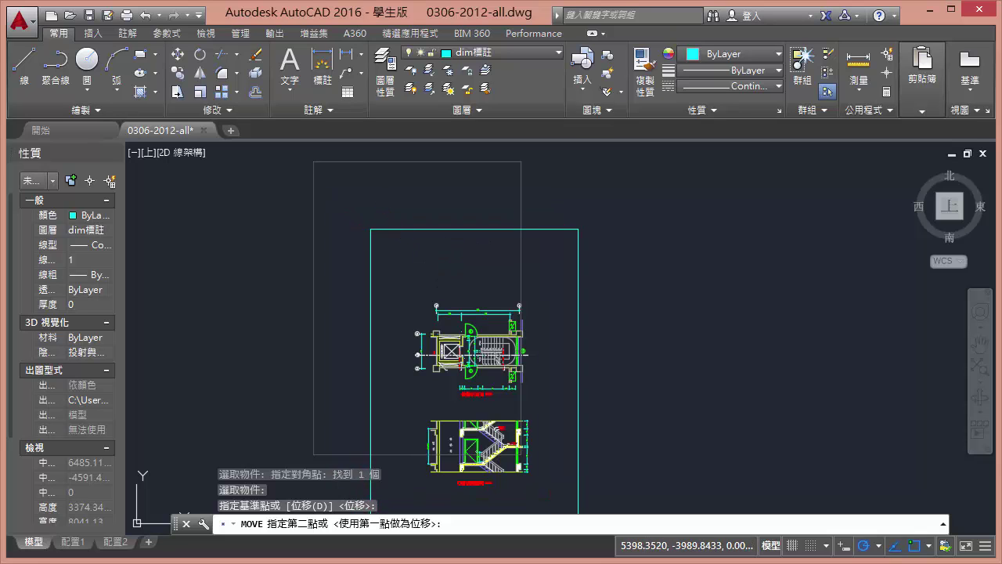
pyautogui.click(519, 354)
pyautogui.scroll(2, 519, 354)
pyautogui.scroll(-4, 524, 329)
pyautogui.scroll(2, 534, 302)
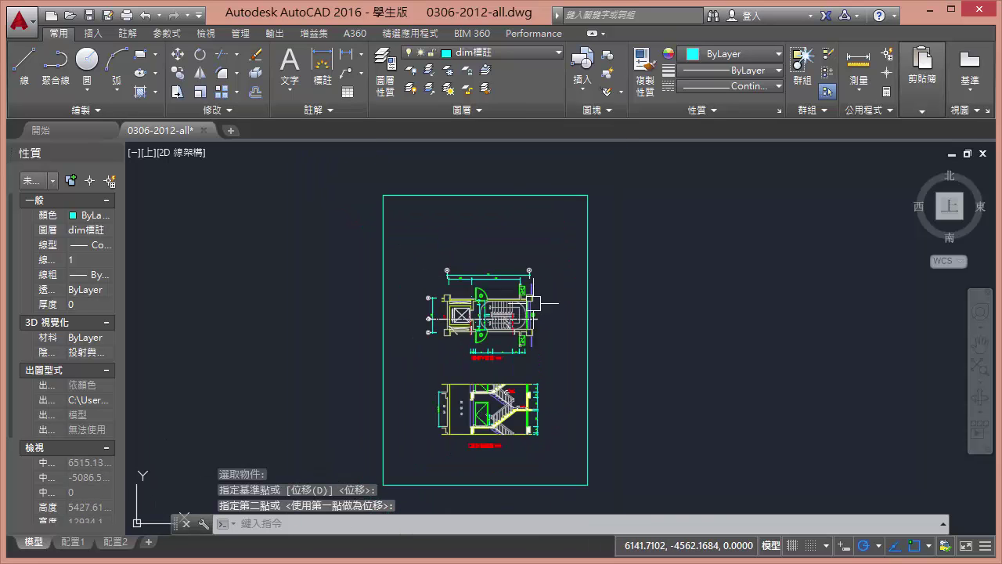
pyautogui.moveTo(541, 302); pyautogui.dragTo(588, 281, button='middle')
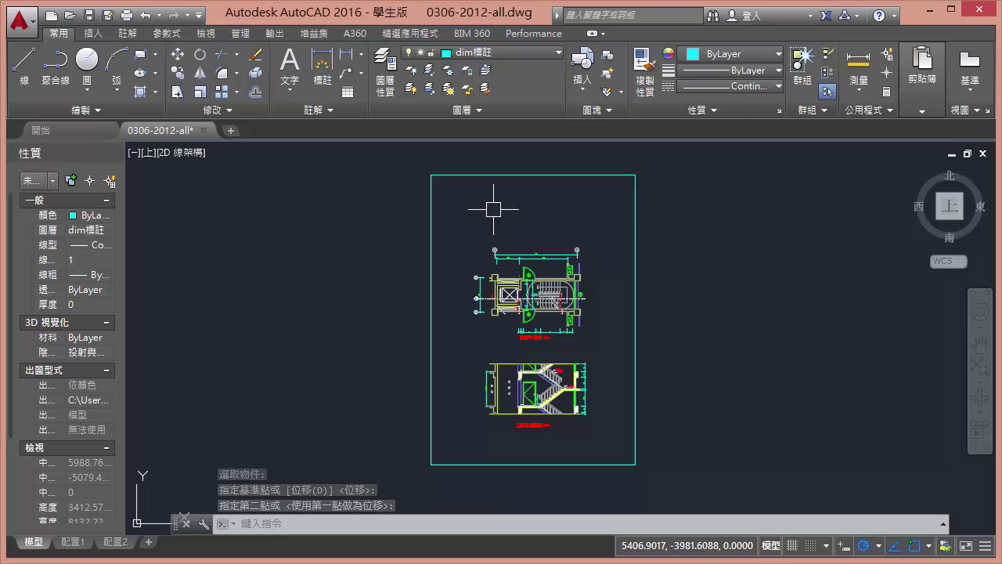
# - Move the stair plan into its position inside the frame
pyautogui.click(179, 69)
pyautogui.click(449, 226)
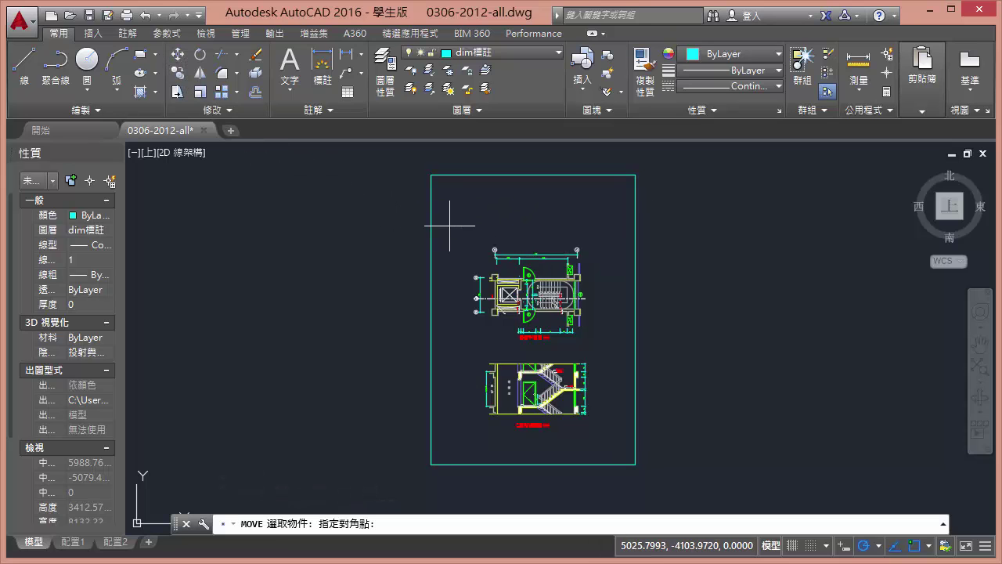
pyautogui.click(649, 342)
pyautogui.press('Return')
pyautogui.click(710, 340)
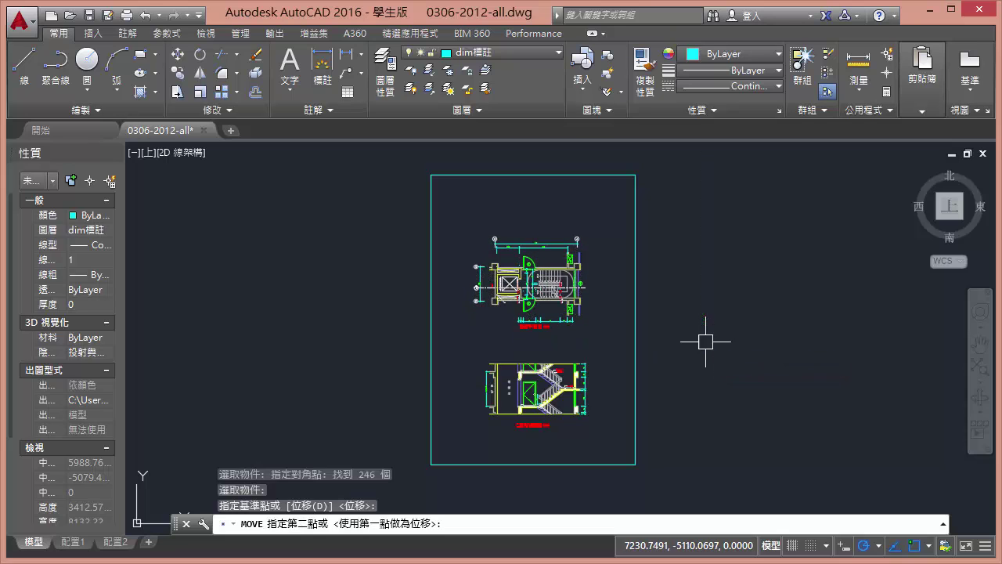
pyautogui.click(706, 341)
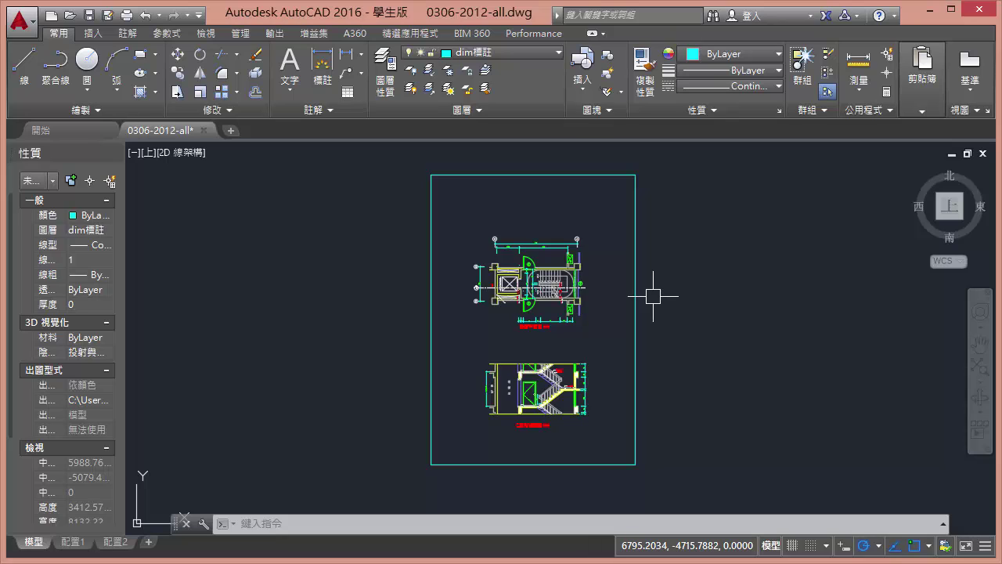
# - Open the Plot dialog from the application menu and choose the DWG To PDF.pc3 printer
pyautogui.click(32, 31)
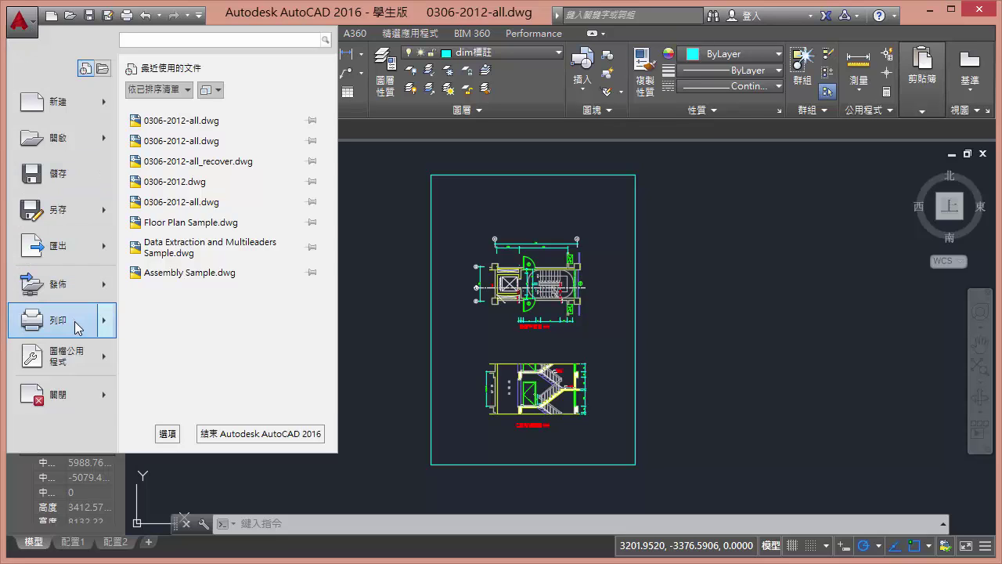
pyautogui.moveTo(59, 320)
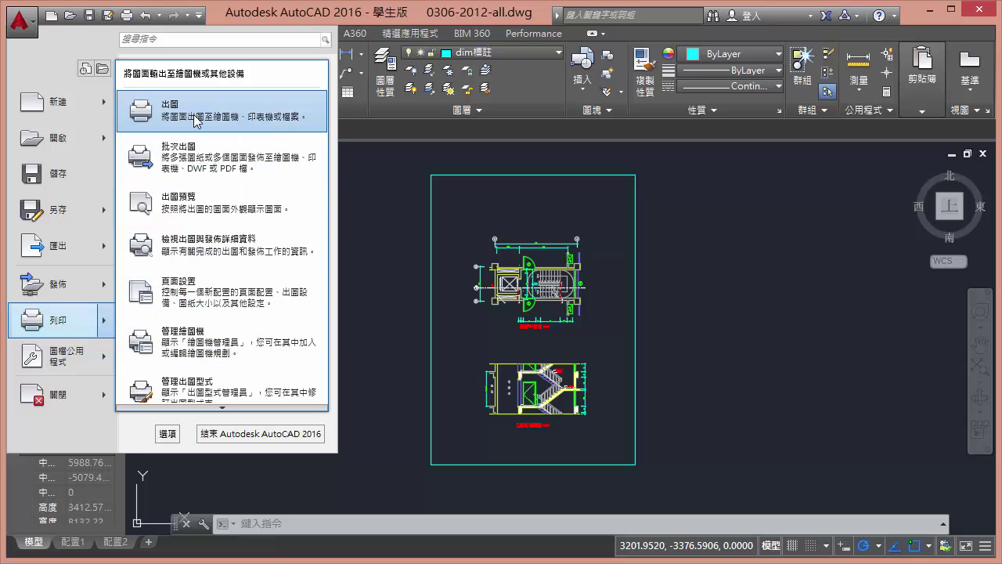
pyautogui.click(196, 120)
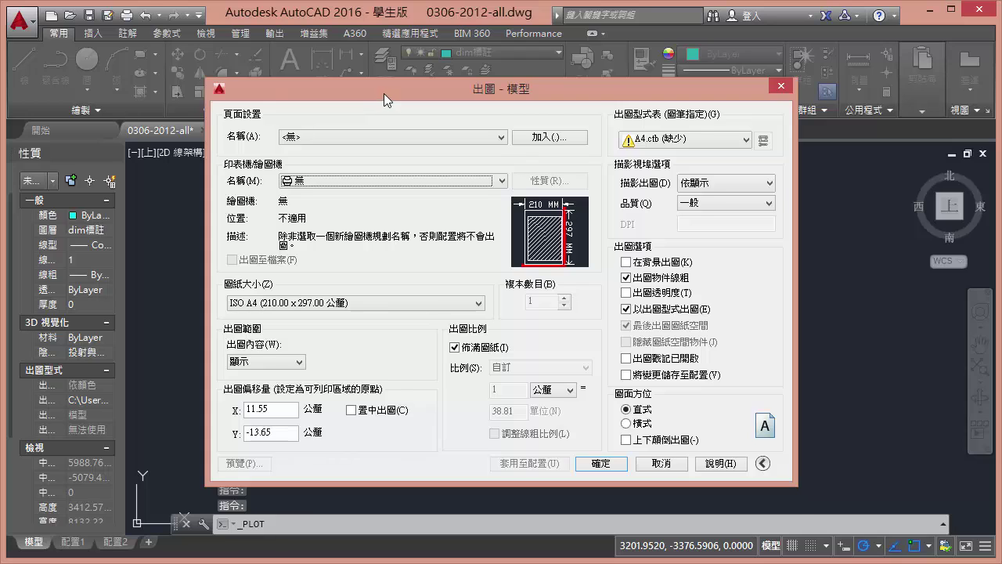
pyautogui.moveTo(384, 93); pyautogui.dragTo(389, 138)
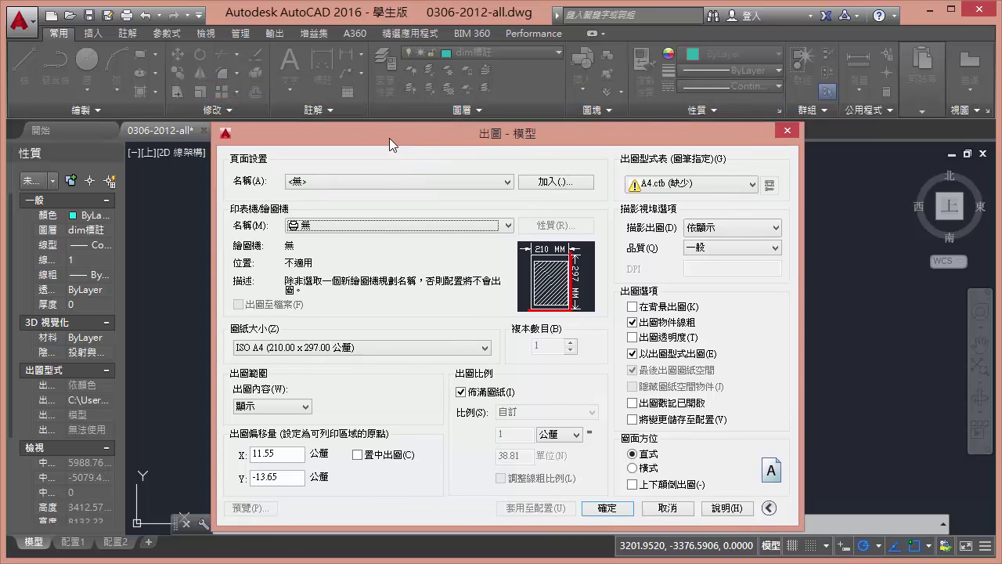
pyautogui.click(319, 226)
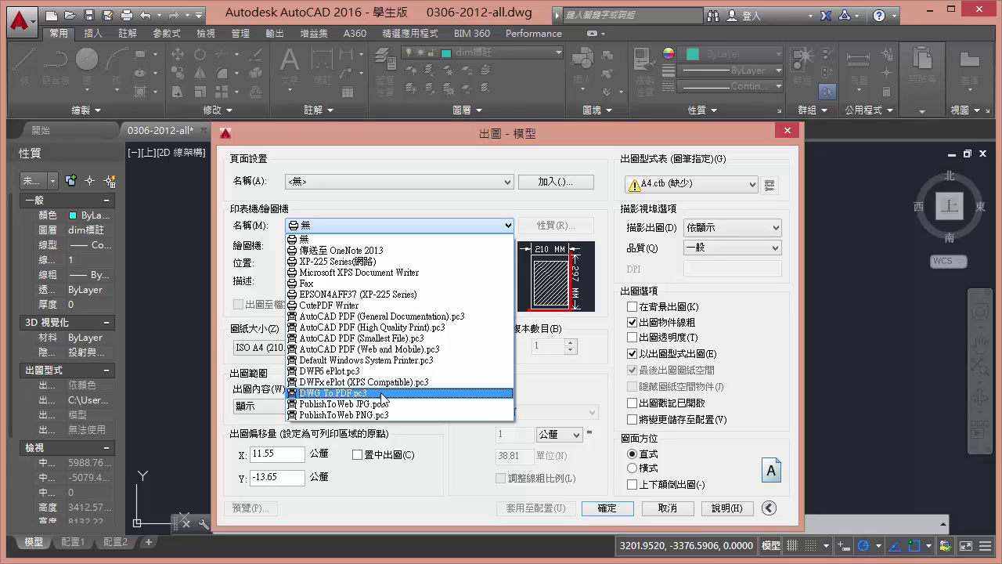
pyautogui.click(383, 393)
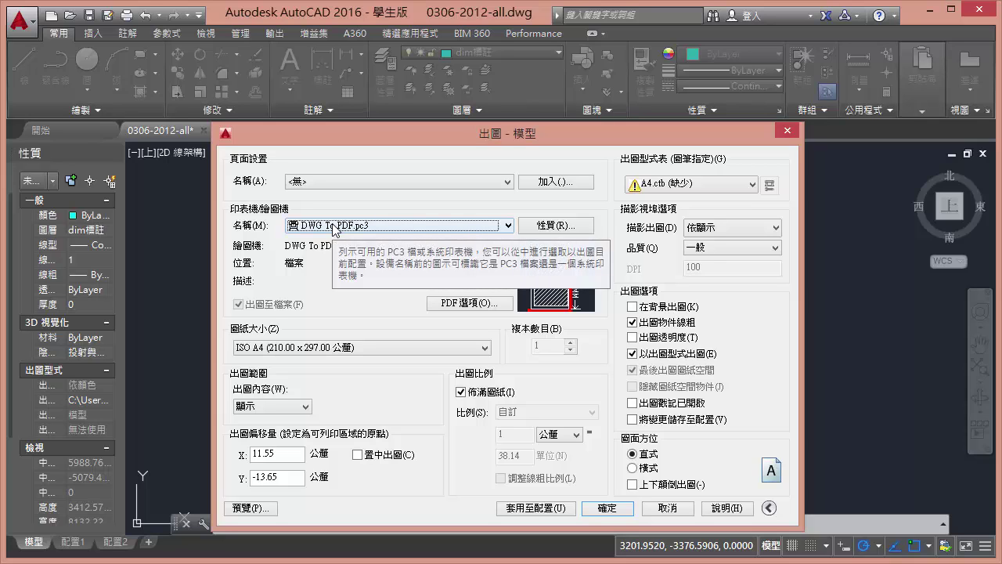
# - Select ISO A3 (297.00 x 420.00 mm) as the plot paper size
pyautogui.click(276, 347)
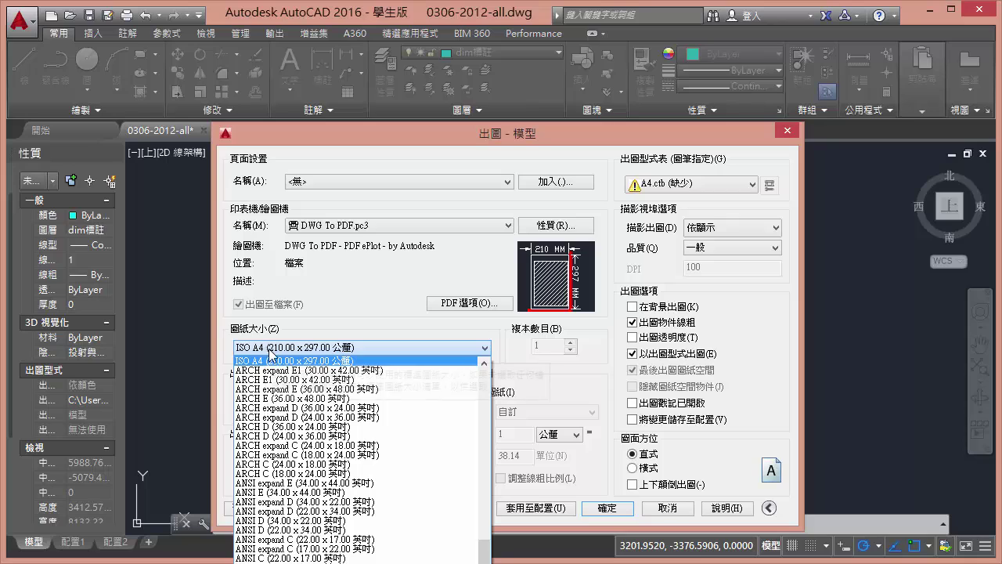
pyautogui.scroll(2, 416, 431)
pyautogui.scroll(5, 414, 438)
pyautogui.scroll(5, 413, 448)
pyautogui.scroll(5, 413, 450)
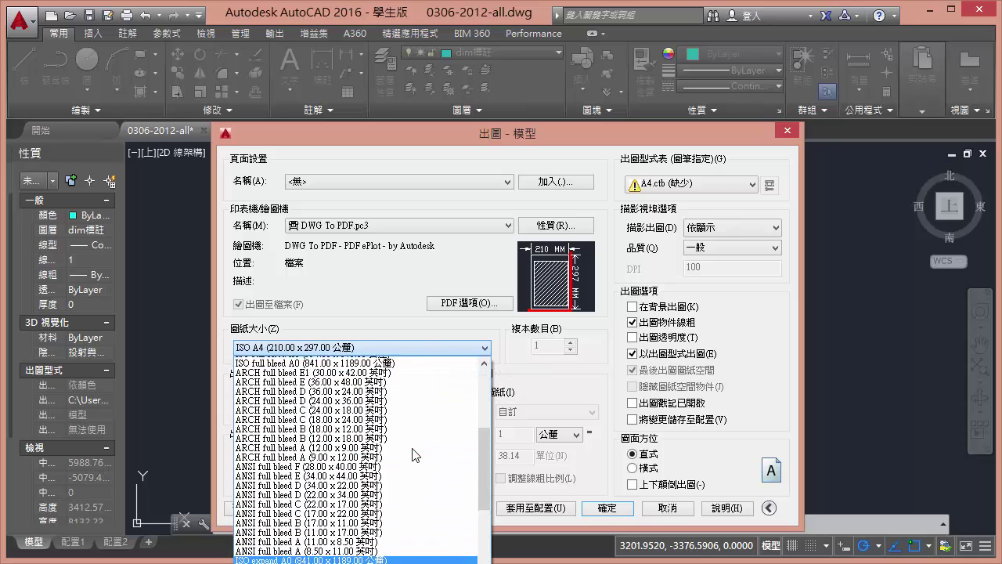
pyautogui.scroll(5, 414, 454)
pyautogui.scroll(-5, 413, 427)
pyautogui.scroll(-5, 407, 473)
pyautogui.scroll(-5, 401, 520)
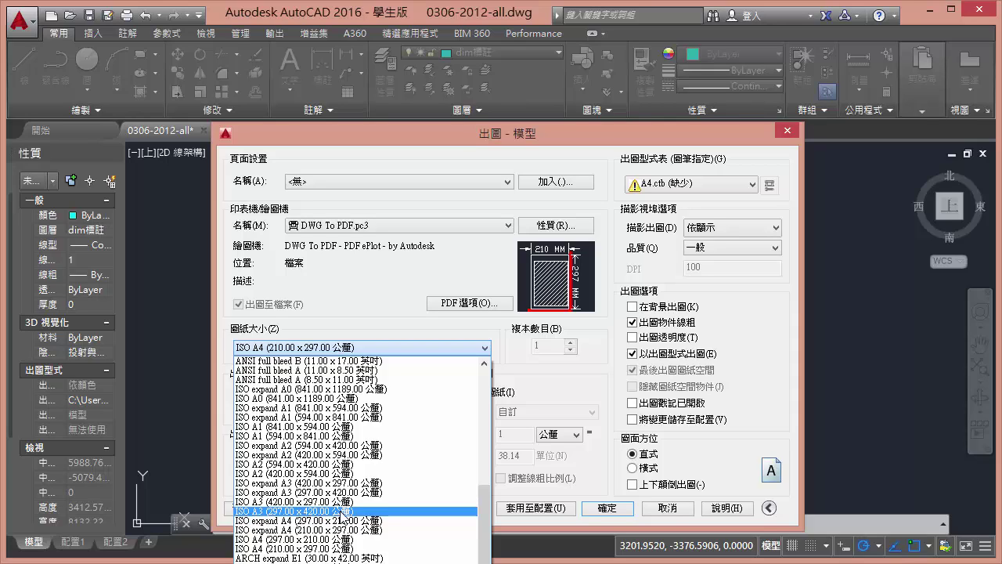
pyautogui.click(339, 510)
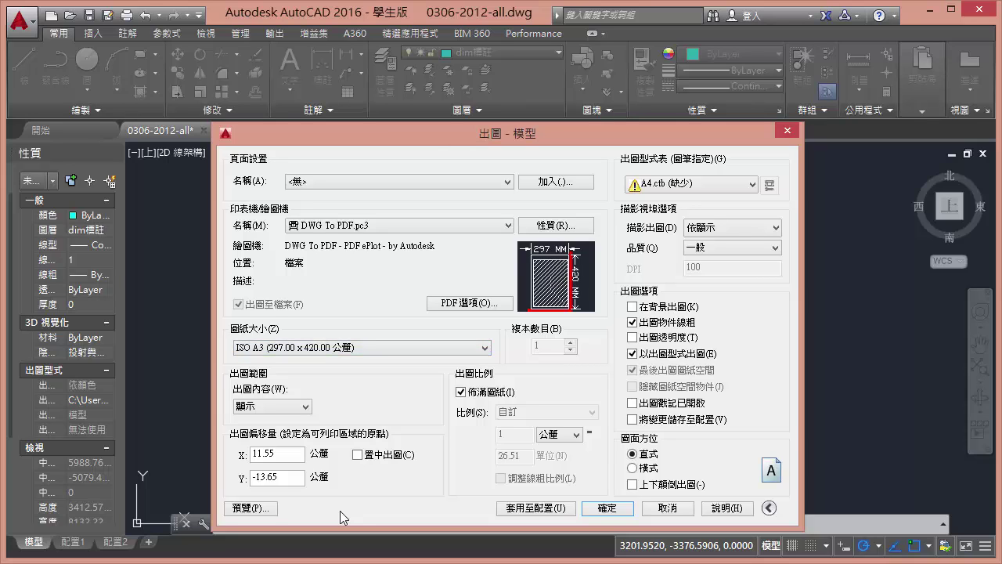
pyautogui.moveTo(446, 137)
pyautogui.mouseDown()
pyautogui.moveTo(548, 361)
pyautogui.moveTo(478, 192)
pyautogui.moveTo(442, 179)
pyautogui.mouseUp()
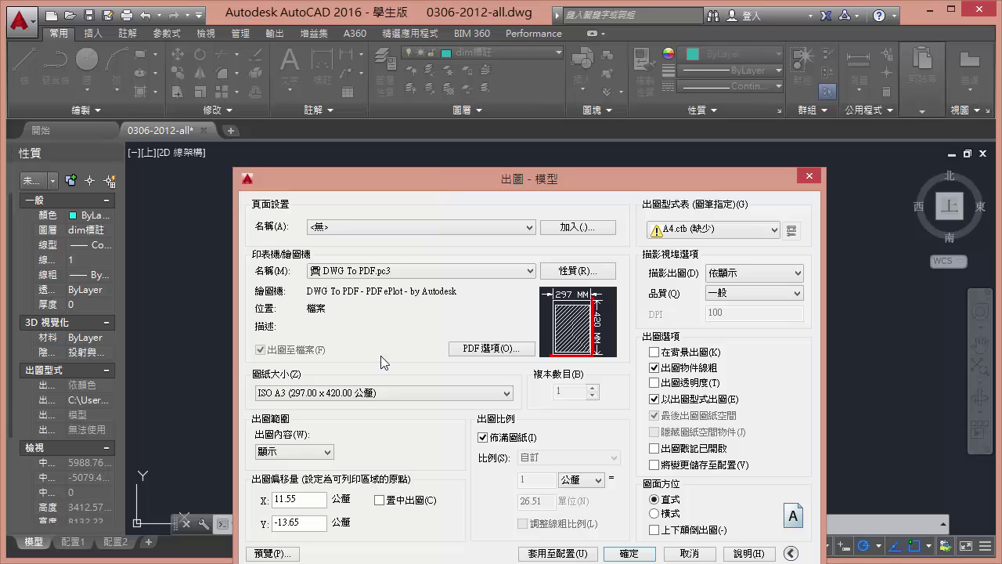
# - Set the plot area to a Window around the frame corners and enable Center the plot
pyautogui.click(300, 448)
pyautogui.click(313, 493)
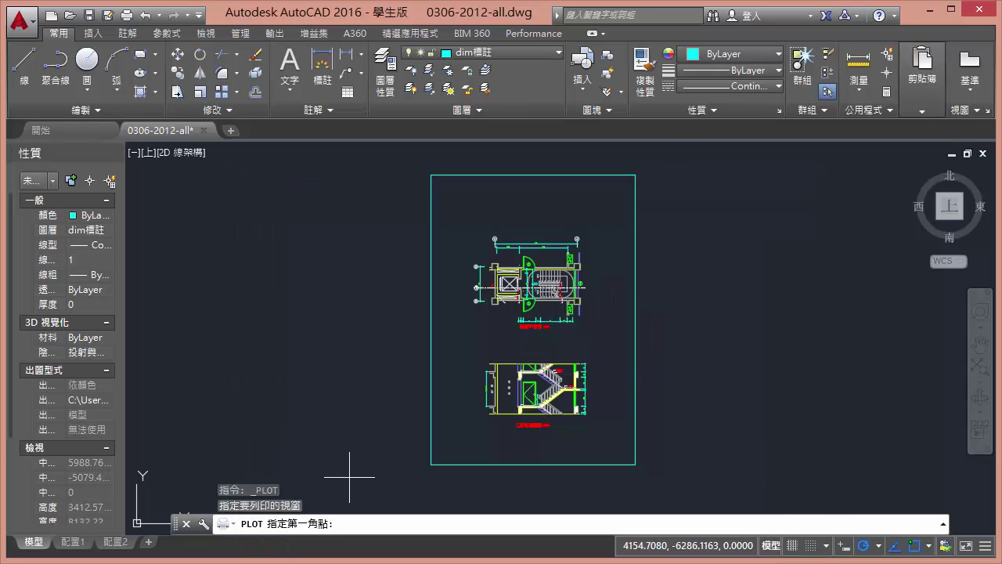
pyautogui.click(431, 174)
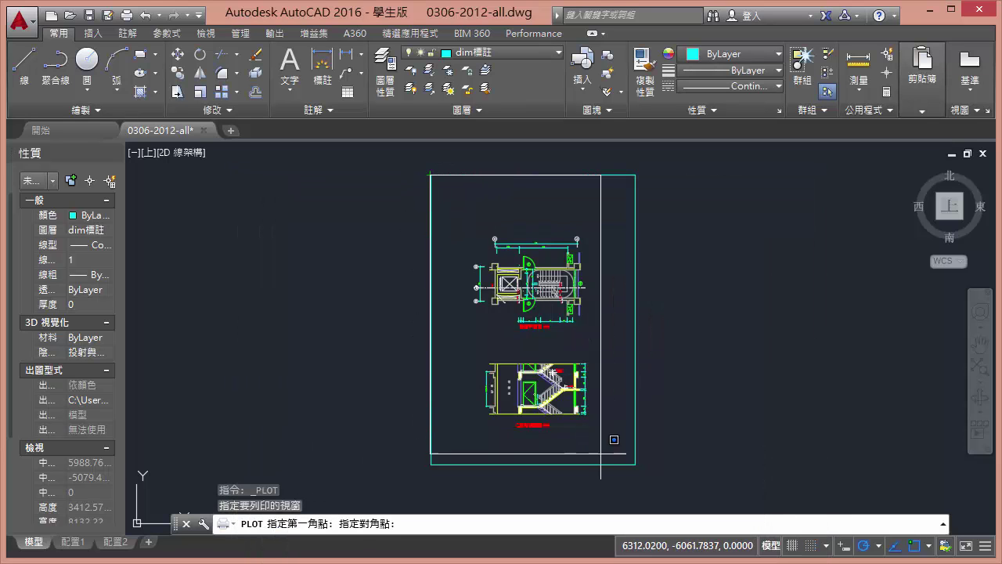
pyautogui.click(636, 464)
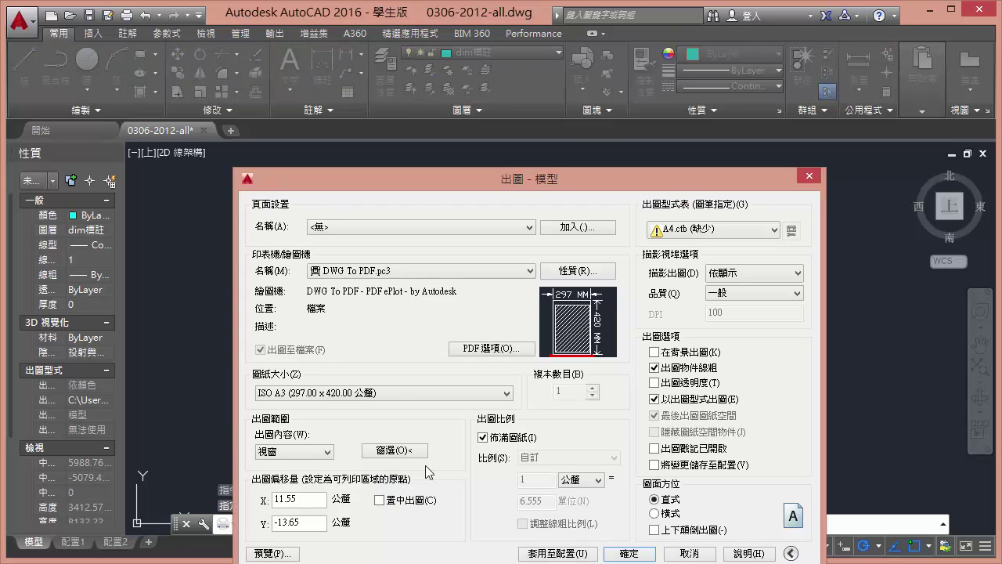
pyautogui.click(379, 501)
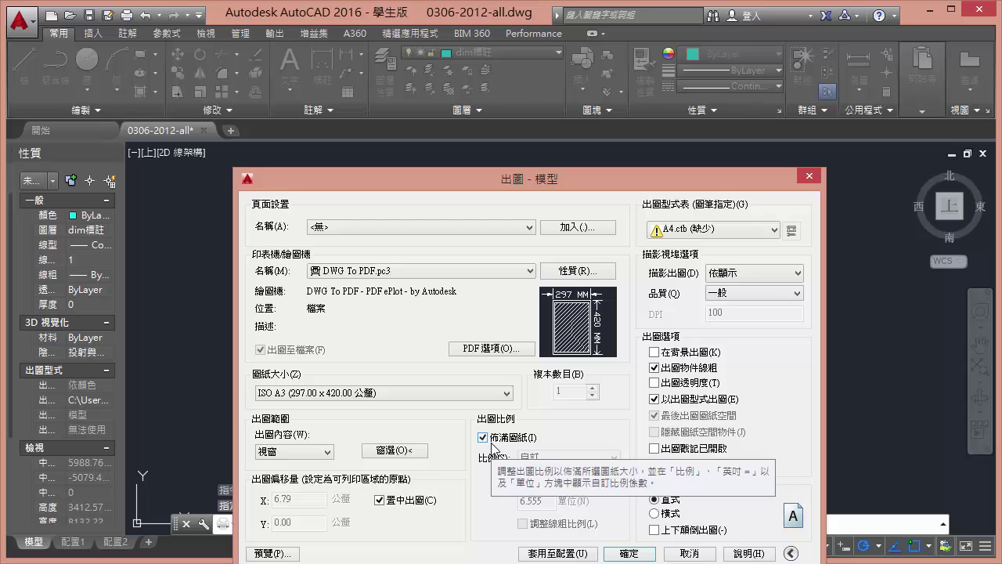
pyautogui.click(274, 553)
pyautogui.scroll(2, 487, 268)
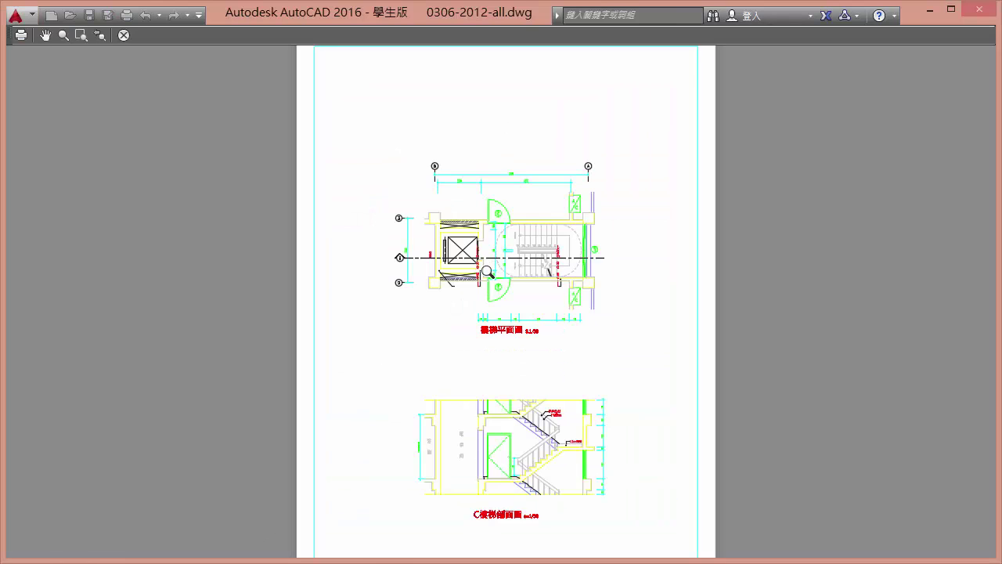
pyautogui.scroll(2, 487, 268)
pyautogui.scroll(-4, 396, 296)
pyautogui.scroll(2, 503, 296)
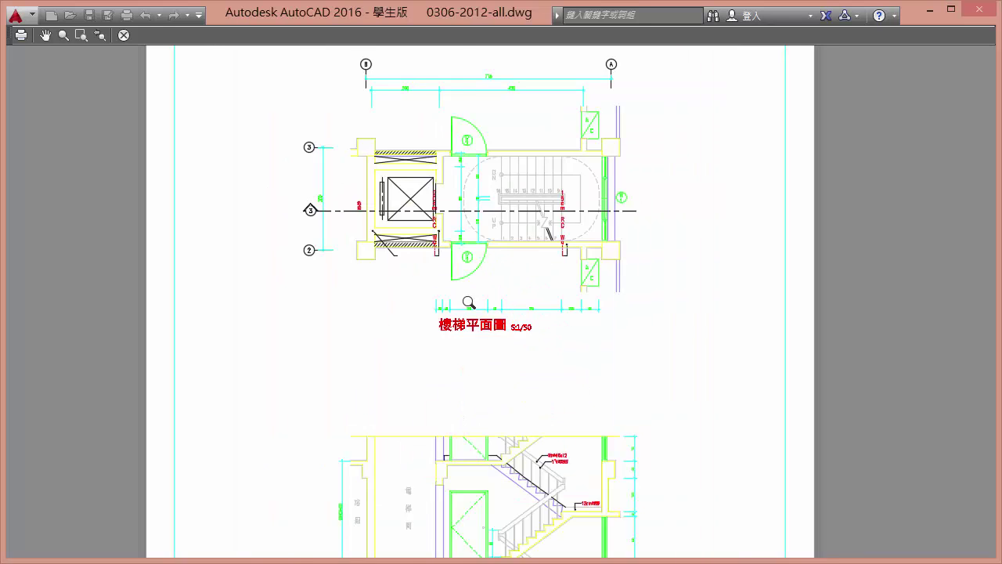
pyautogui.scroll(1, 469, 301)
pyautogui.moveTo(435, 227); pyautogui.dragTo(438, 364, button='middle')
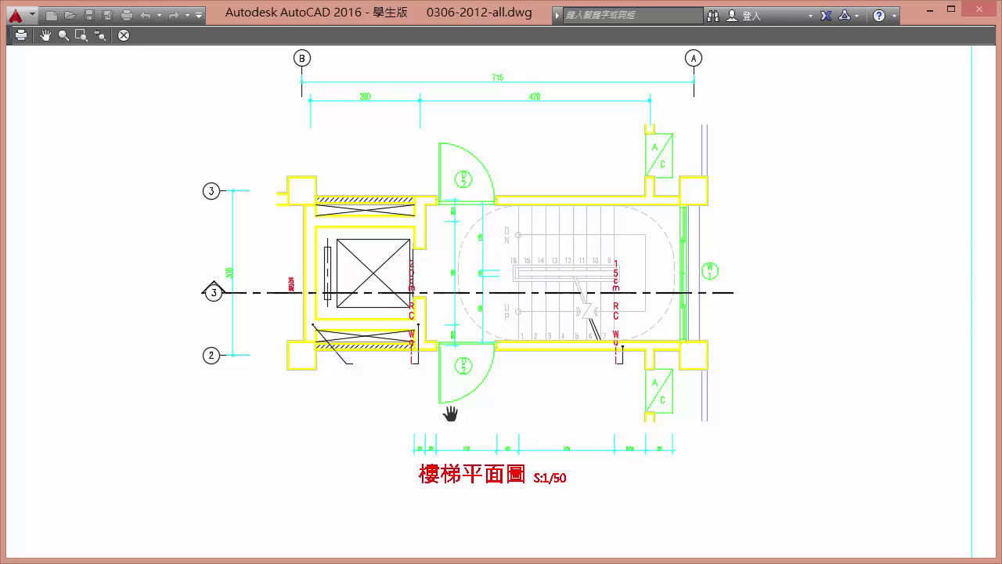
pyautogui.scroll(-2, 451, 413)
pyautogui.scroll(-2, 451, 413)
pyautogui.moveTo(446, 413); pyautogui.dragTo(474, 335, button='middle')
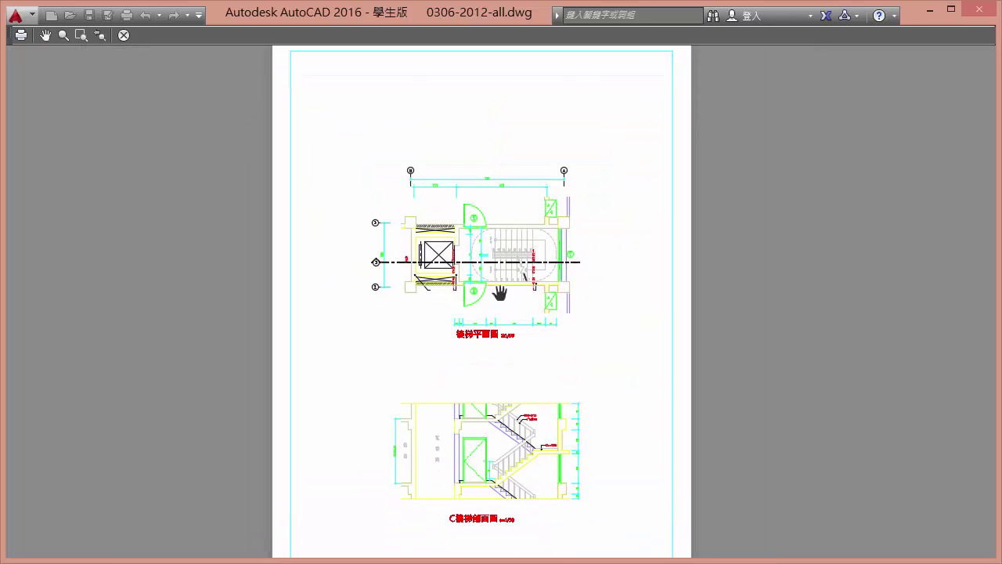
pyautogui.rightClick(384, 302)
pyautogui.click(419, 313)
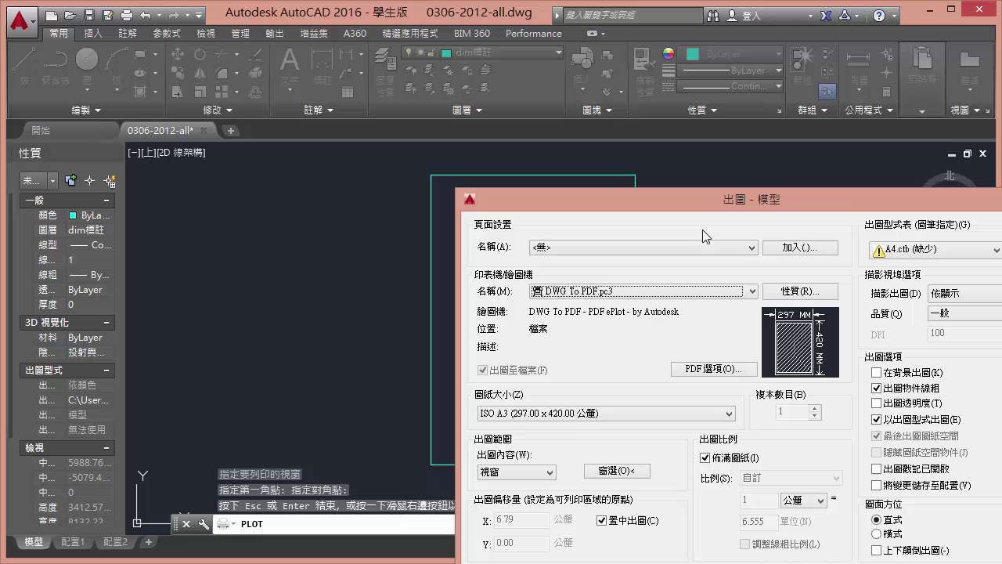
pyautogui.moveTo(702, 227); pyautogui.dragTo(399, 209)
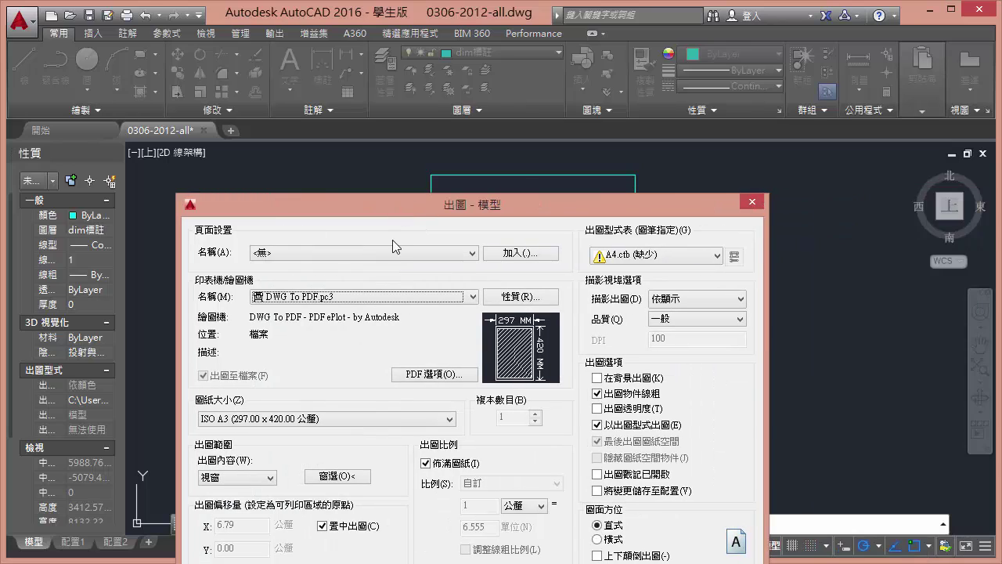
# - Uncheck Fit to paper and replace the 6.555 units value with 6 for 1 mm = 6 units
pyautogui.click(427, 465)
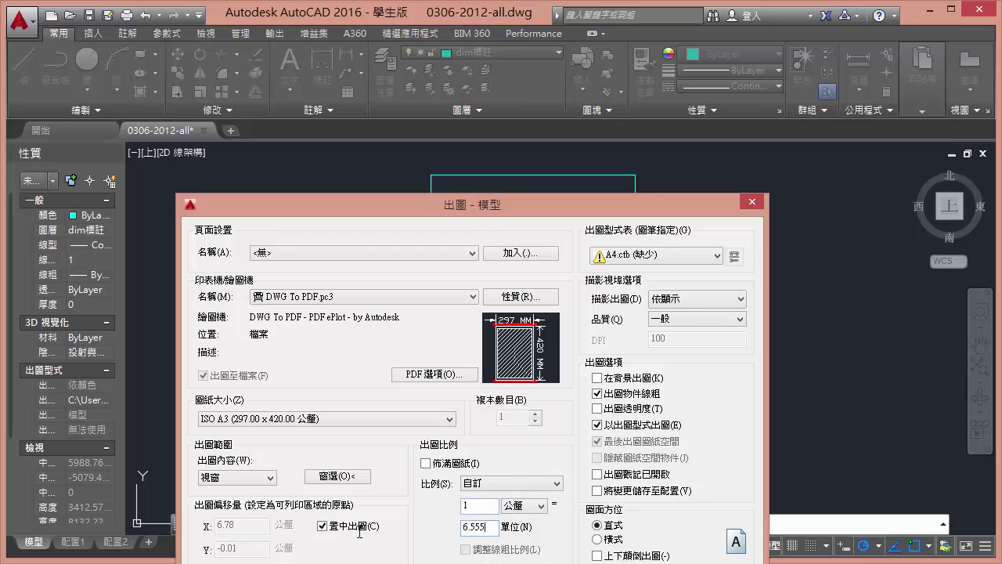
pyautogui.doubleClick(491, 530)
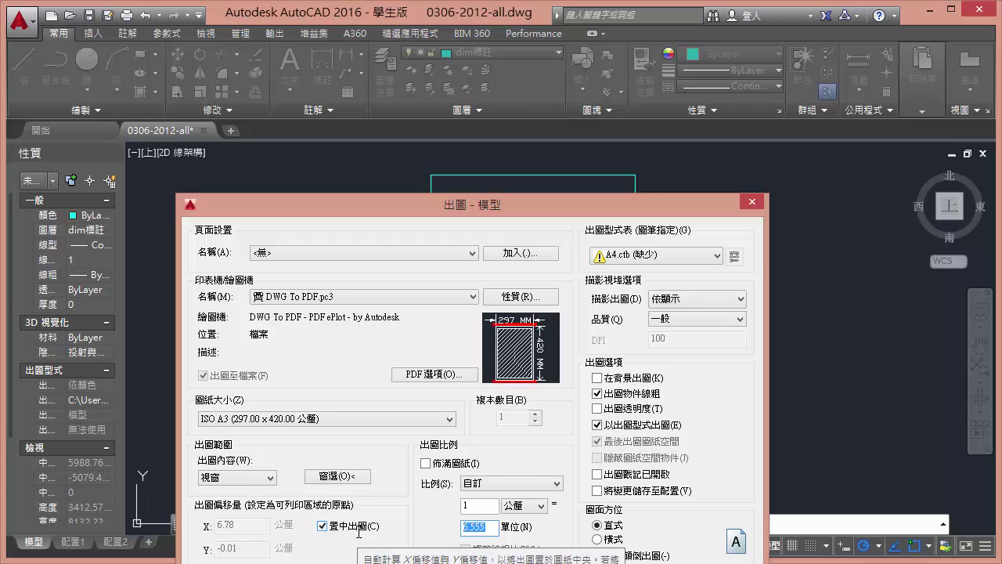
pyautogui.click(490, 525)
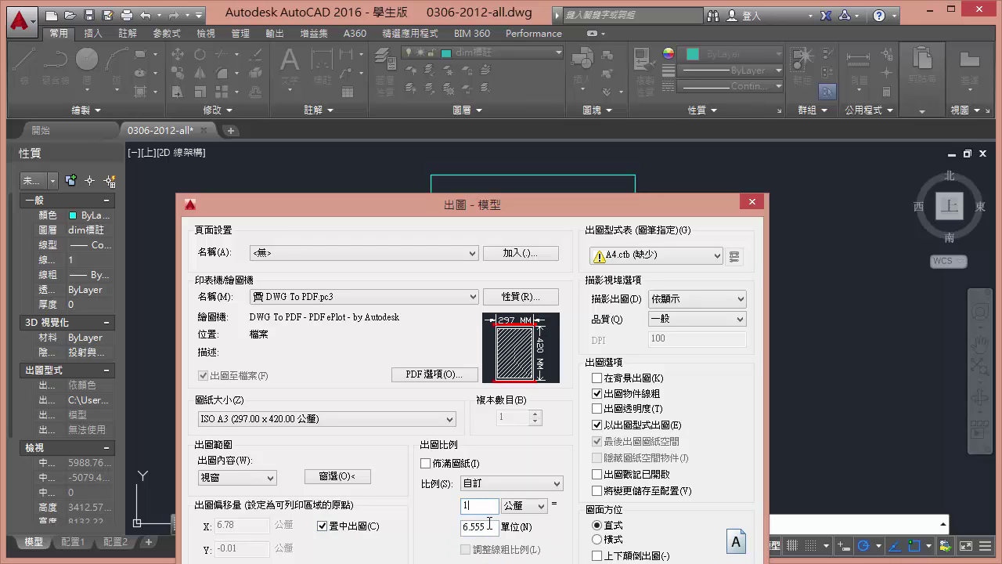
pyautogui.moveTo(489, 525); pyautogui.dragTo(437, 531)
pyautogui.write('6')
pyautogui.click(479, 505)
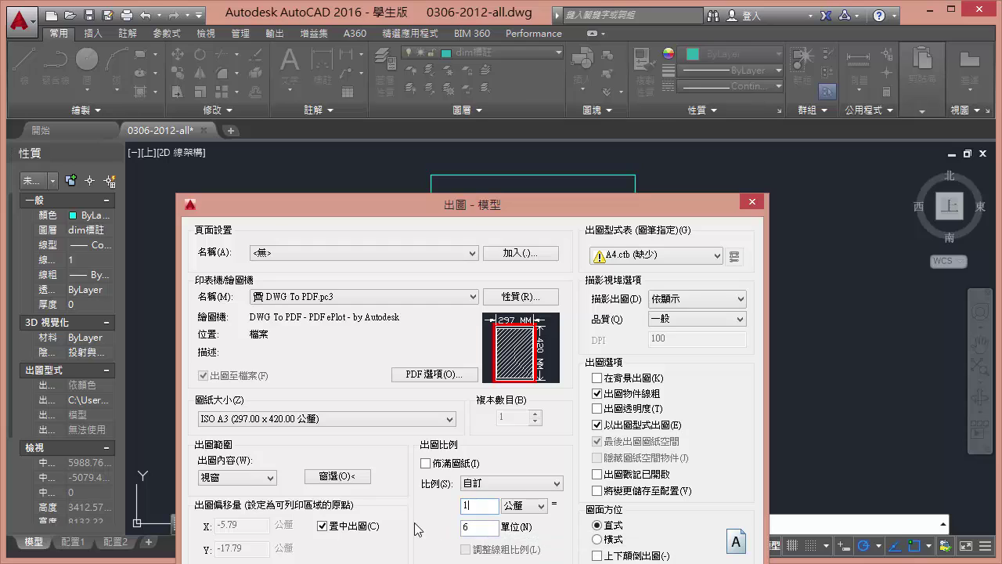
pyautogui.click(494, 484)
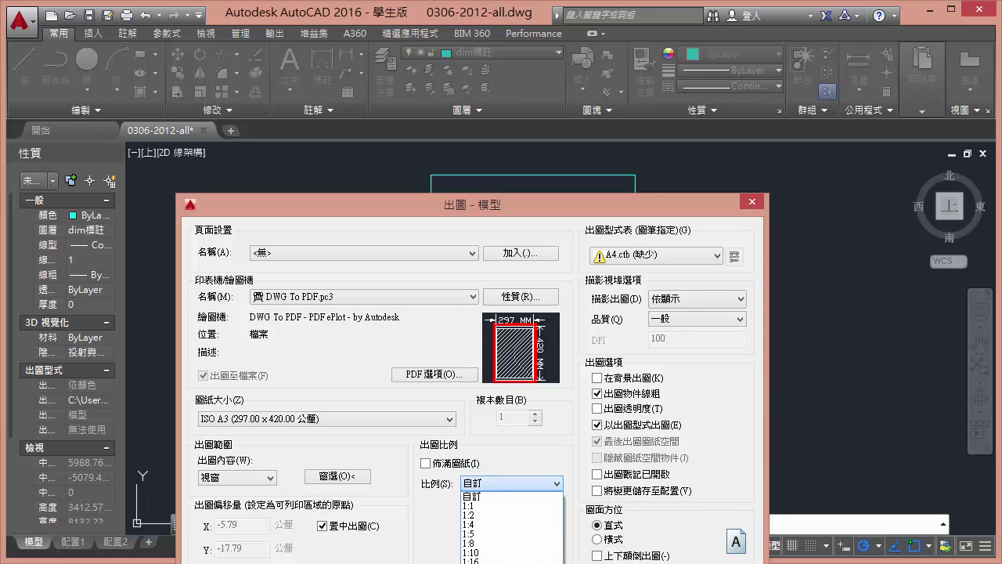
pyautogui.click(435, 539)
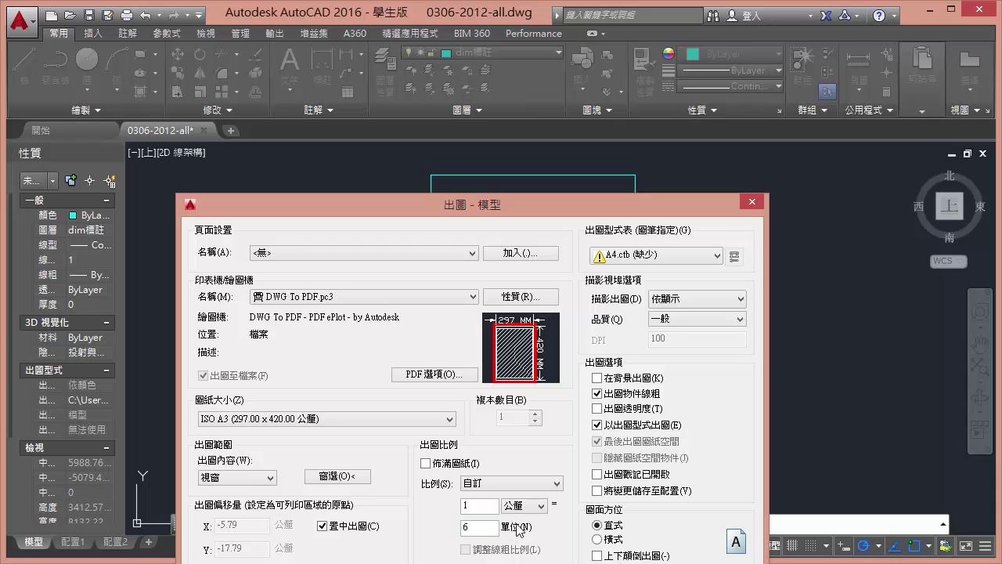
pyautogui.moveTo(607, 205)
pyautogui.mouseDown()
pyautogui.moveTo(653, 342)
pyautogui.moveTo(579, 227)
pyautogui.mouseUp()
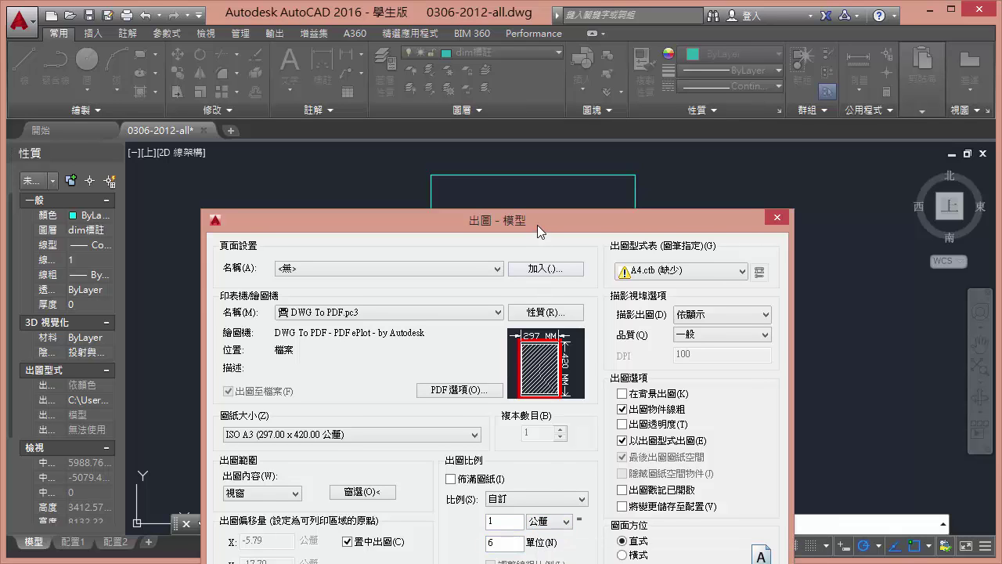
pyautogui.moveTo(537, 225); pyautogui.dragTo(506, 190)
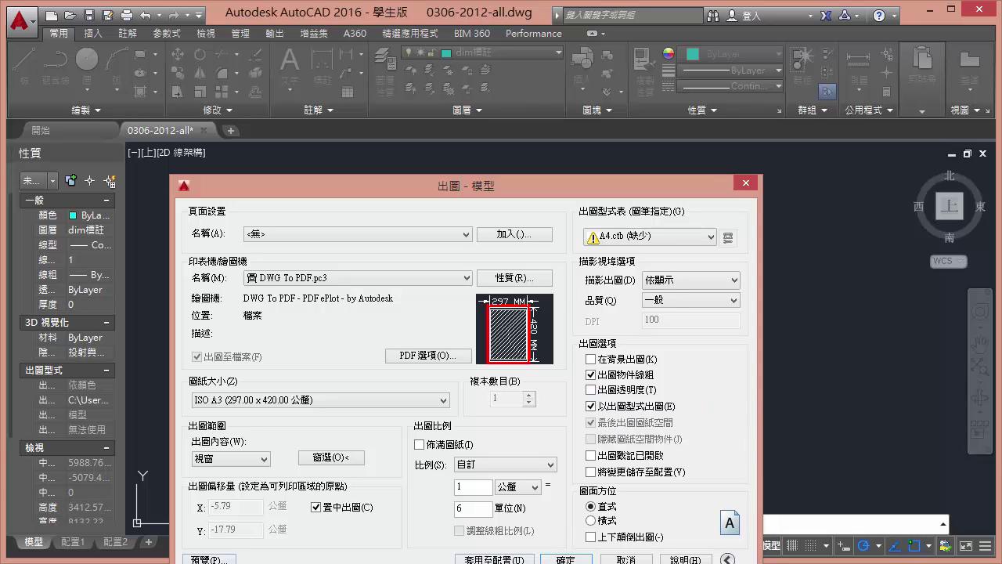
pyautogui.click(208, 559)
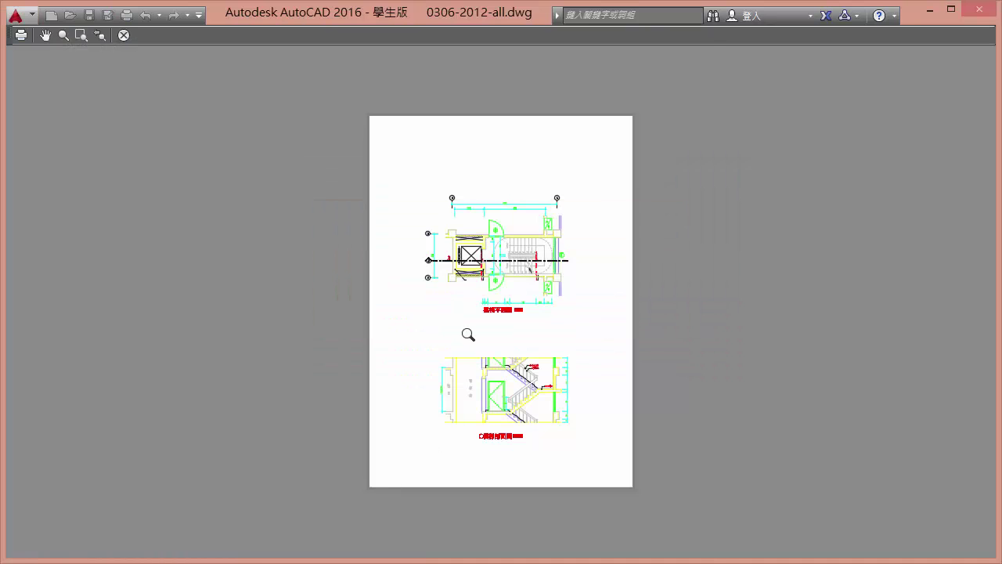
pyautogui.scroll(2, 470, 335)
pyautogui.scroll(2, 479, 290)
pyautogui.scroll(1, 519, 329)
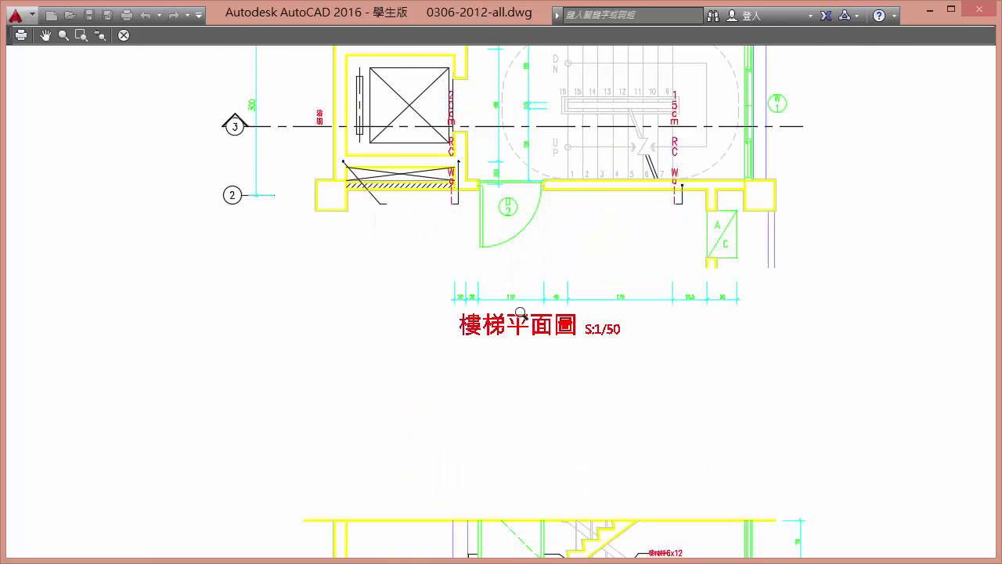
pyautogui.scroll(2, 532, 288)
pyautogui.scroll(-3, 536, 219)
pyautogui.scroll(-3, 425, 291)
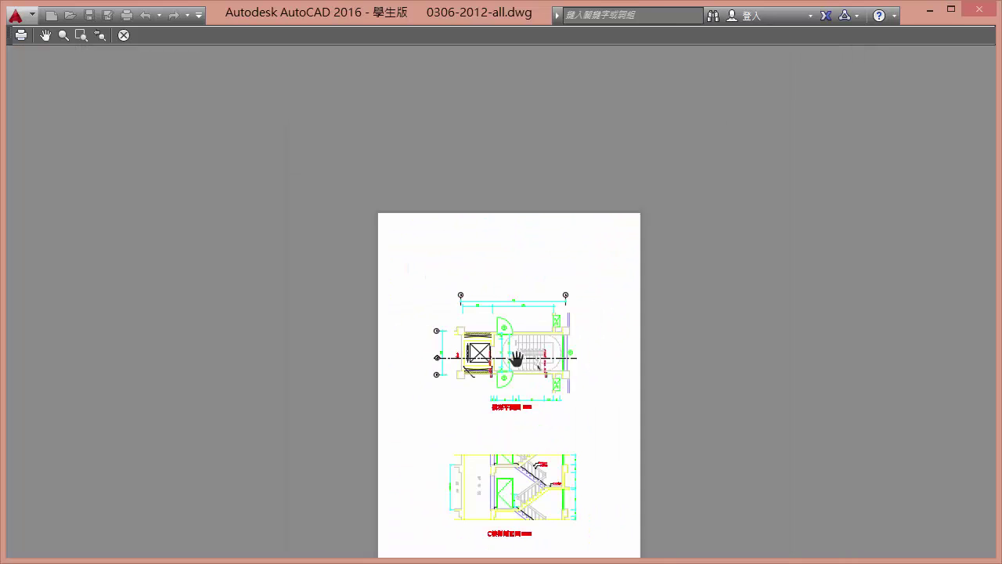
pyautogui.moveTo(387, 522); pyautogui.dragTo(344, 405, button='middle')
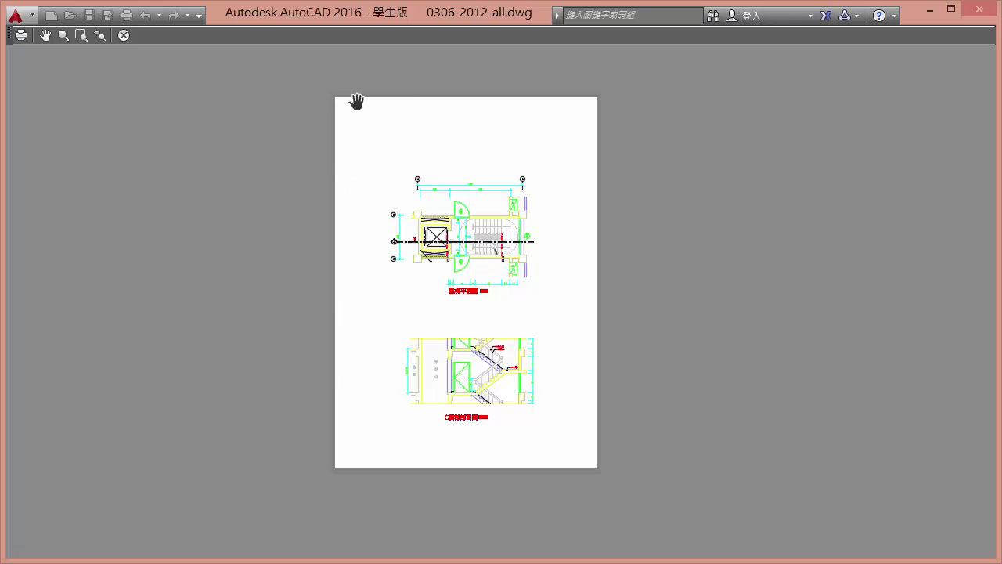
pyautogui.rightClick(477, 291)
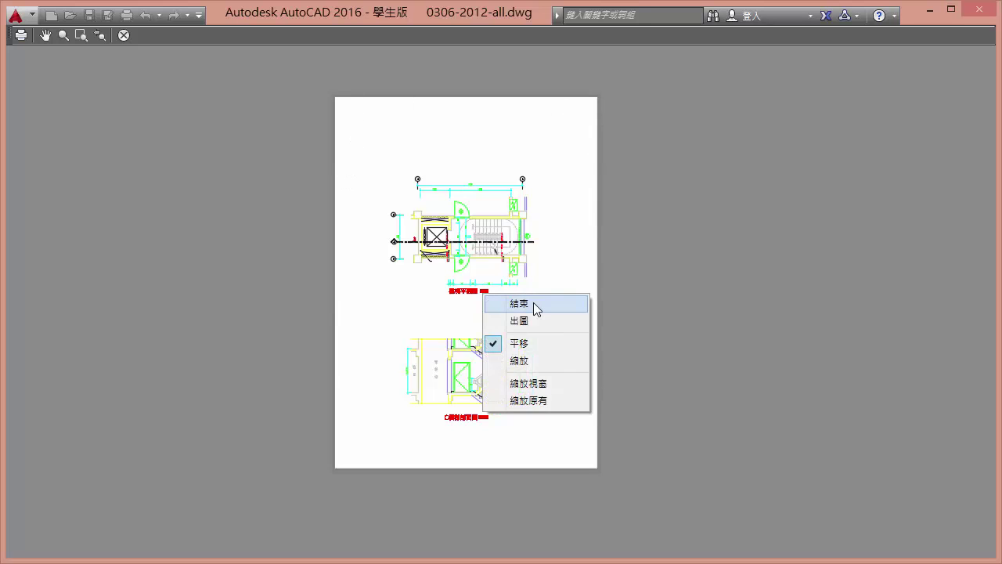
pyautogui.click(533, 302)
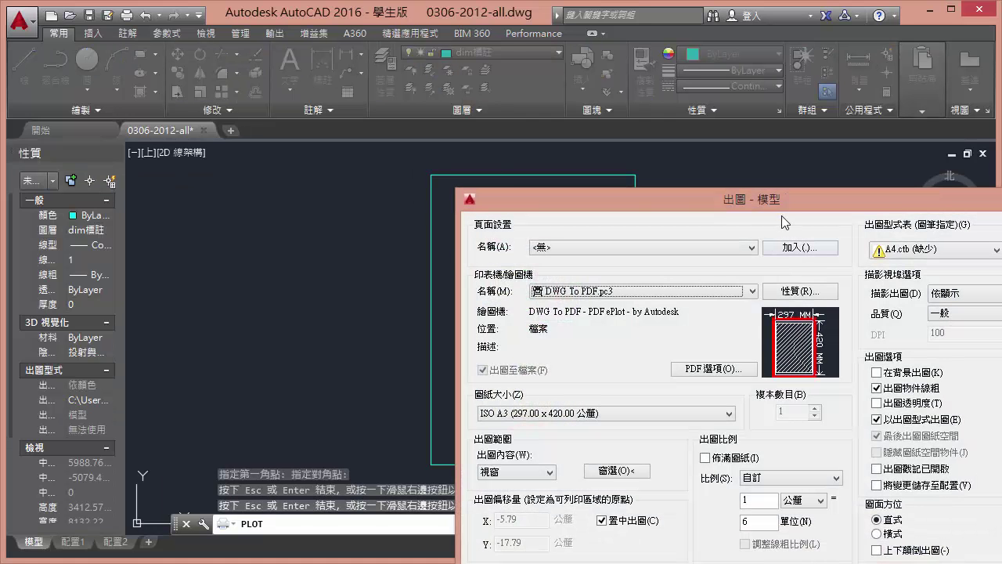
pyautogui.moveTo(783, 221); pyautogui.dragTo(499, 311)
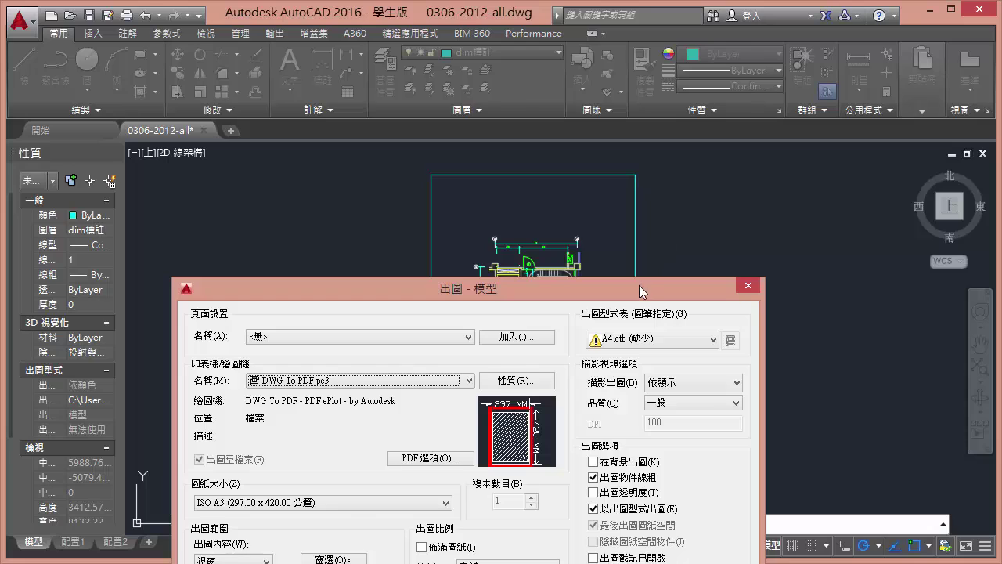
pyautogui.moveTo(639, 286)
pyautogui.mouseDown()
pyautogui.moveTo(645, 232)
pyautogui.moveTo(630, 175)
pyautogui.mouseUp()
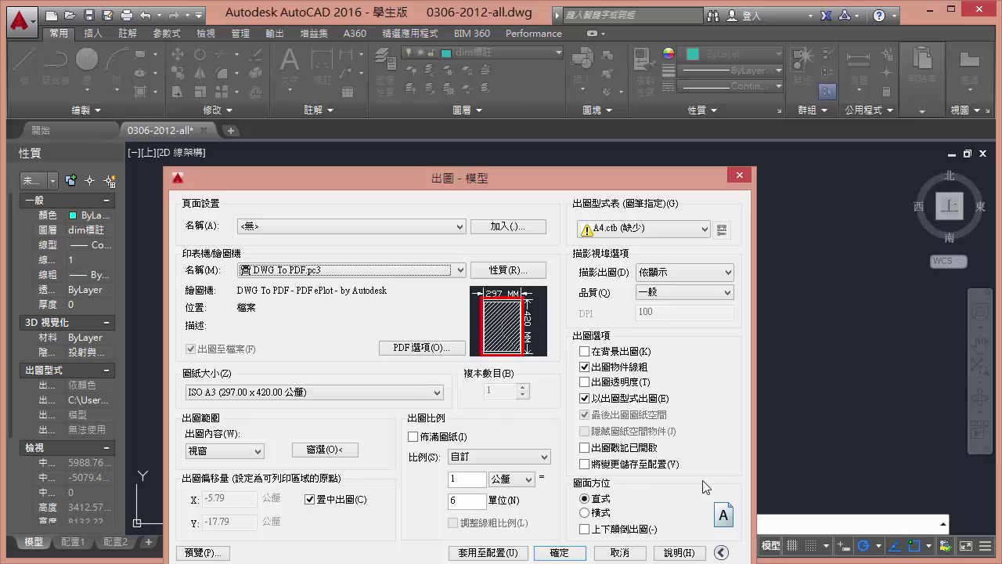
pyautogui.click(721, 553)
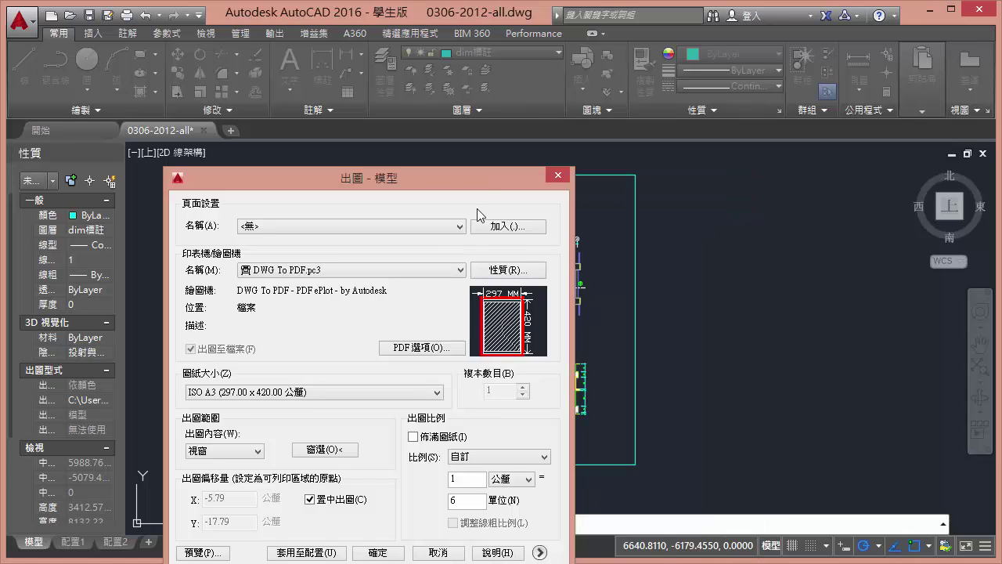
pyautogui.moveTo(480, 182); pyautogui.dragTo(588, 197)
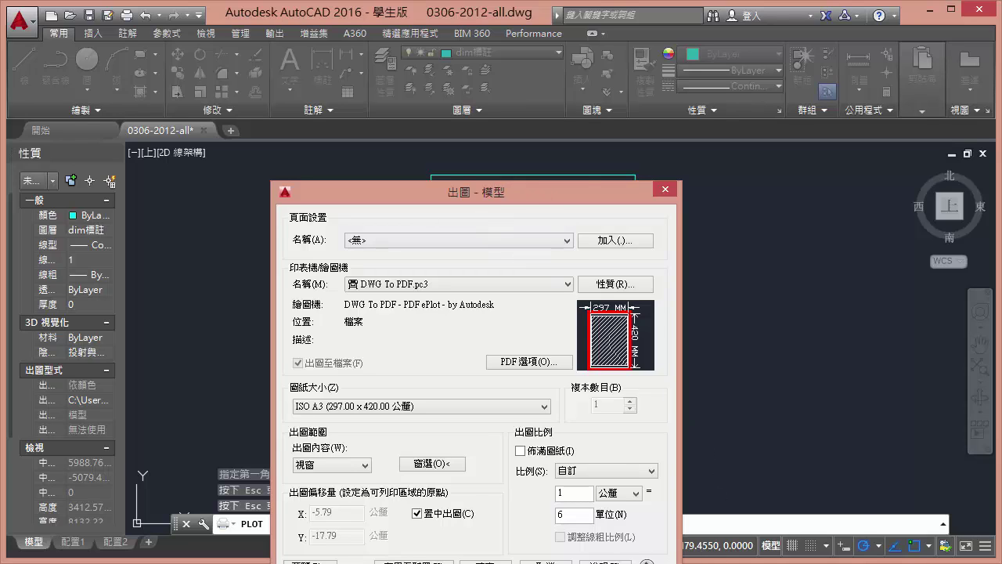
pyautogui.click(646, 563)
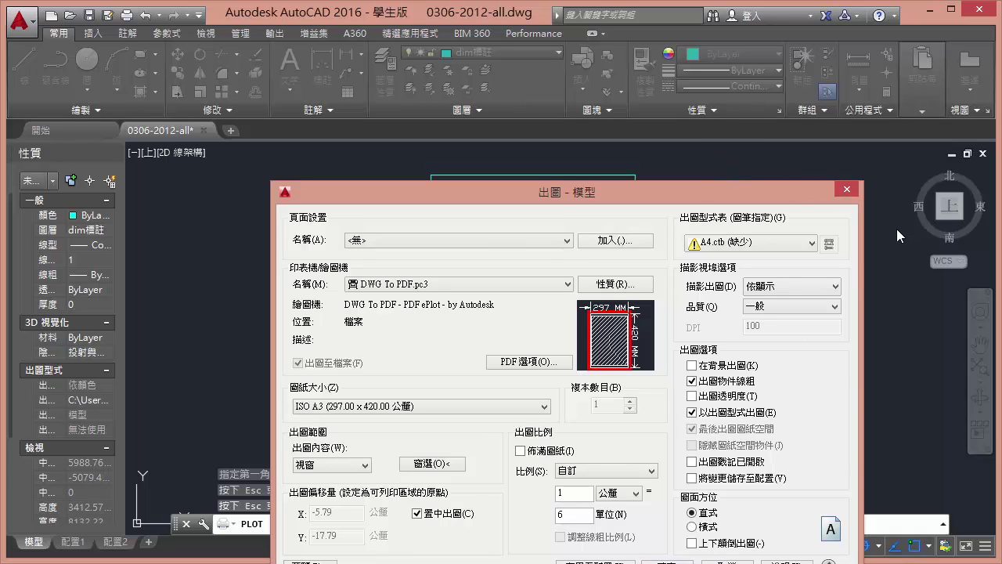
# - Create a new color-dependent plot style table from scratch named A3-60-BW
pyautogui.click(788, 245)
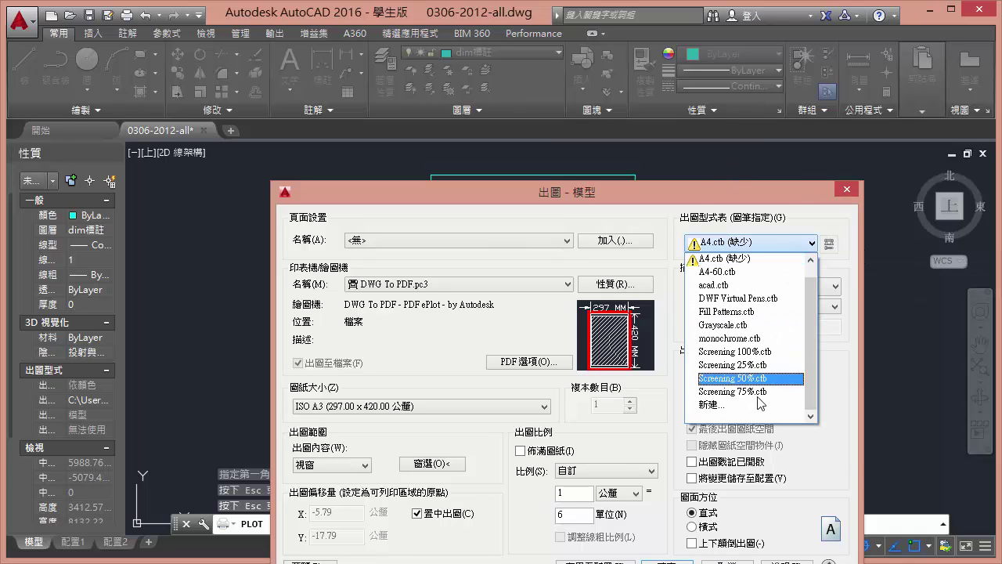
pyautogui.click(728, 406)
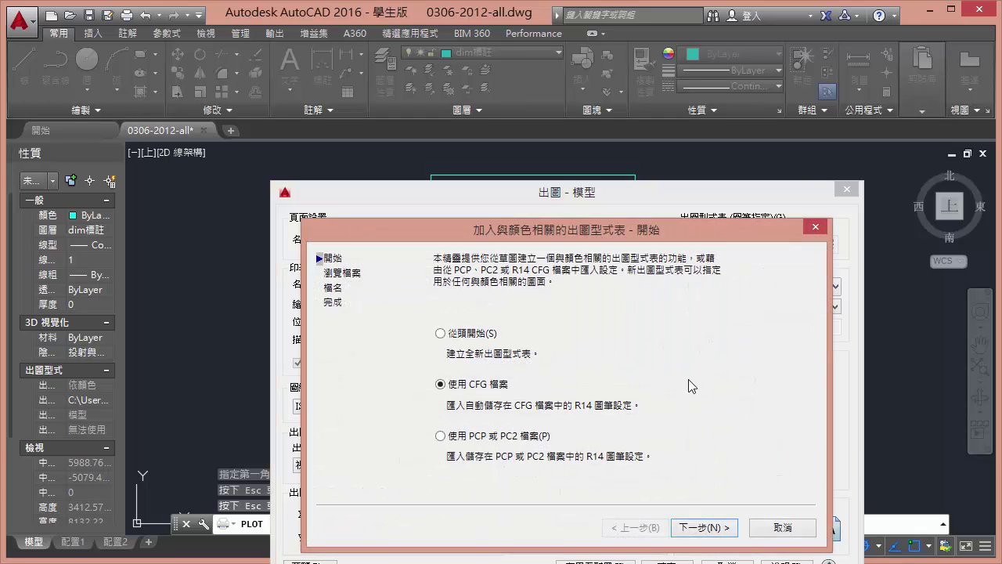
pyautogui.click(452, 335)
pyautogui.click(695, 528)
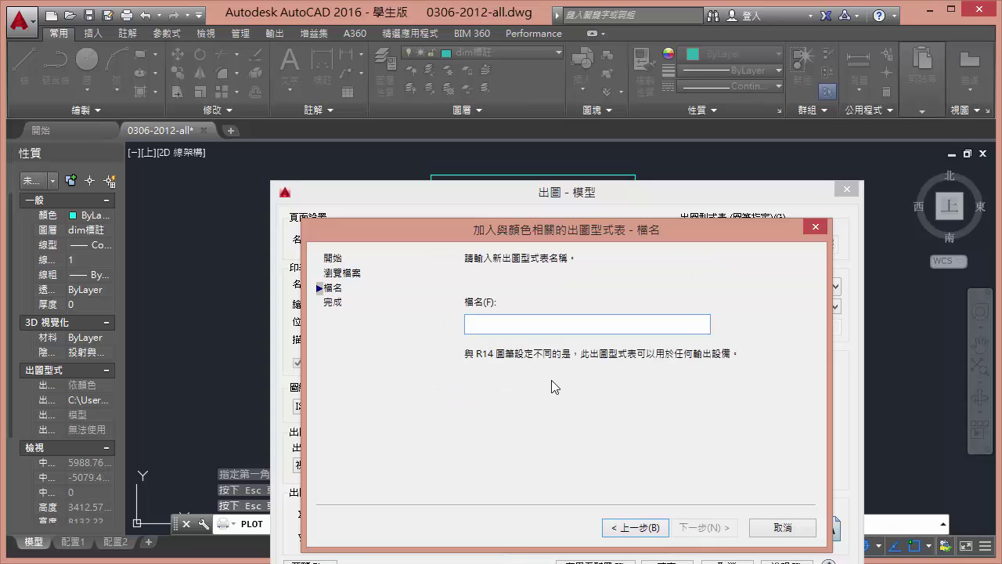
pyautogui.write('A')
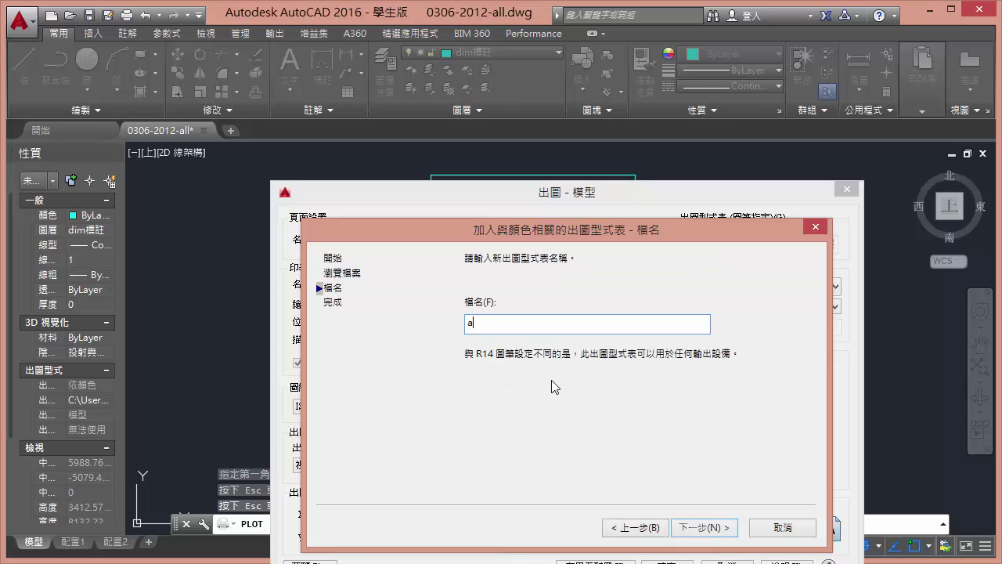
pyautogui.write('3-')
pyautogui.write('60-')
pyautogui.write('BW')
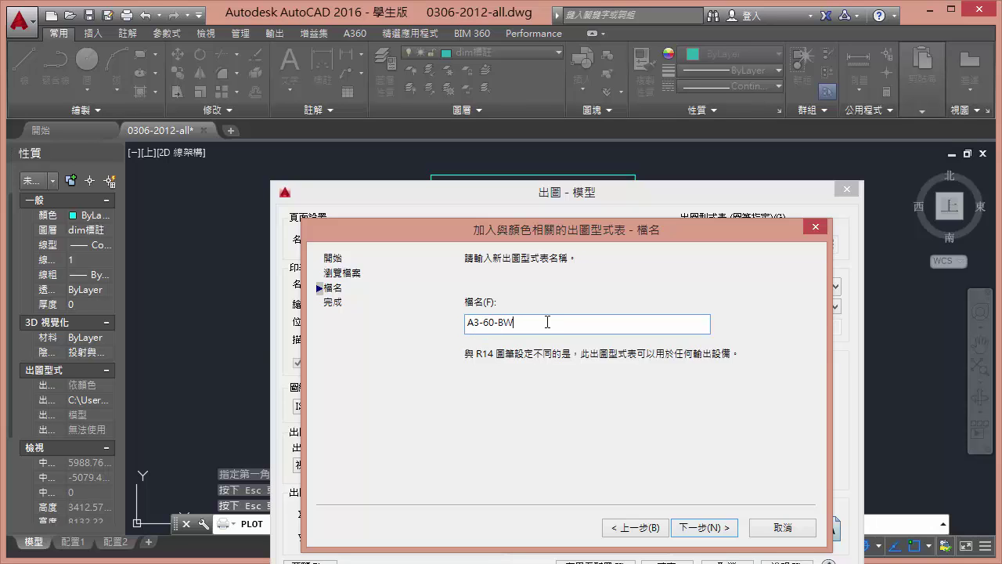
pyautogui.click(706, 535)
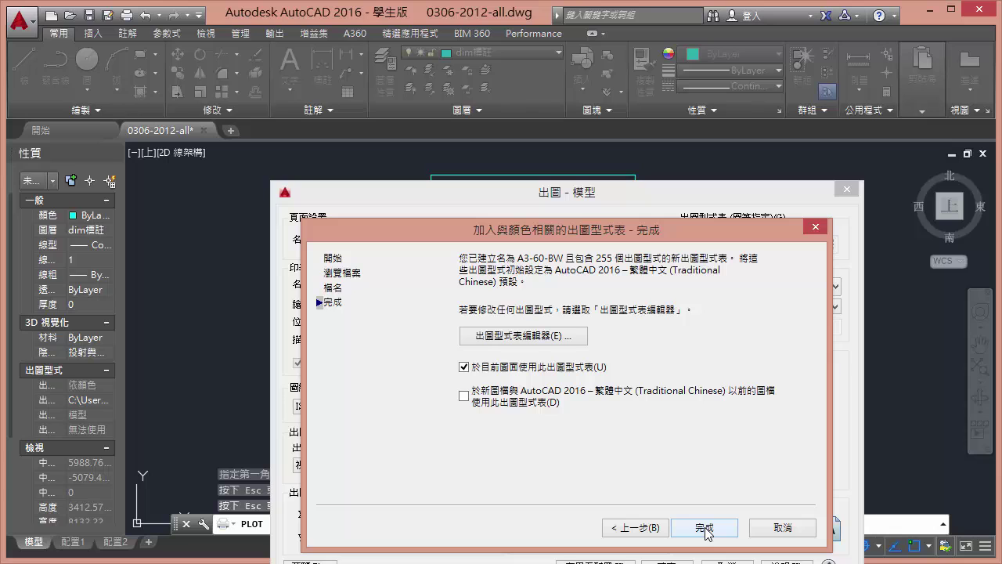
pyautogui.click(705, 529)
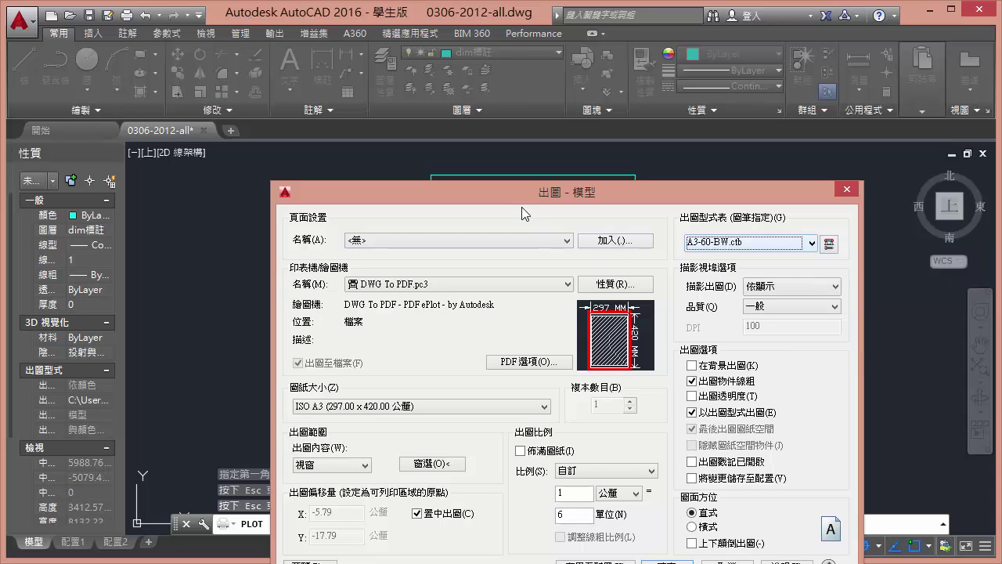
pyautogui.moveTo(521, 198); pyautogui.dragTo(519, 205)
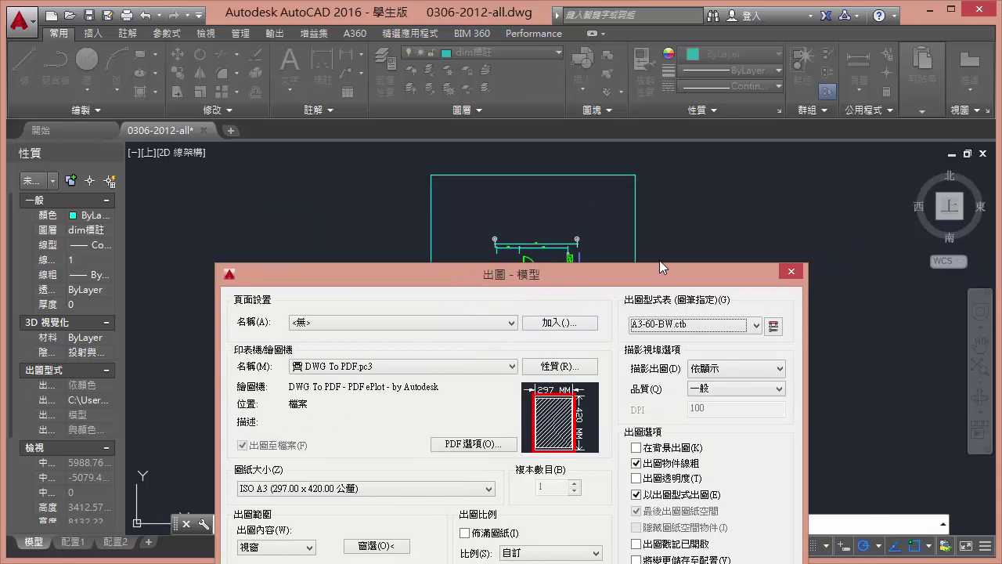
pyautogui.moveTo(666, 199); pyautogui.dragTo(636, 164)
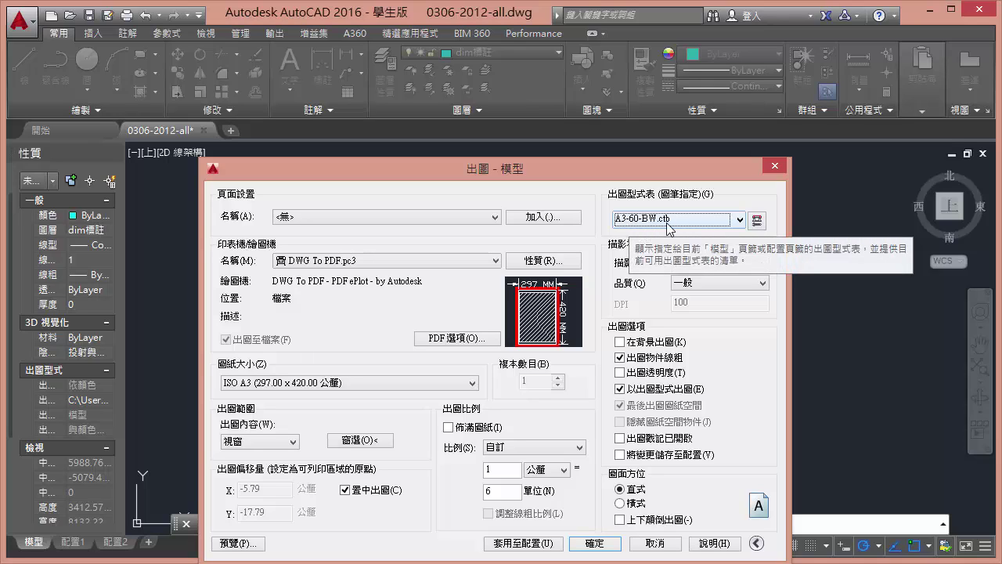
# - Open A3-60-BW in the plot style editor and set colours 1 and 2 to plot Black
pyautogui.click(757, 222)
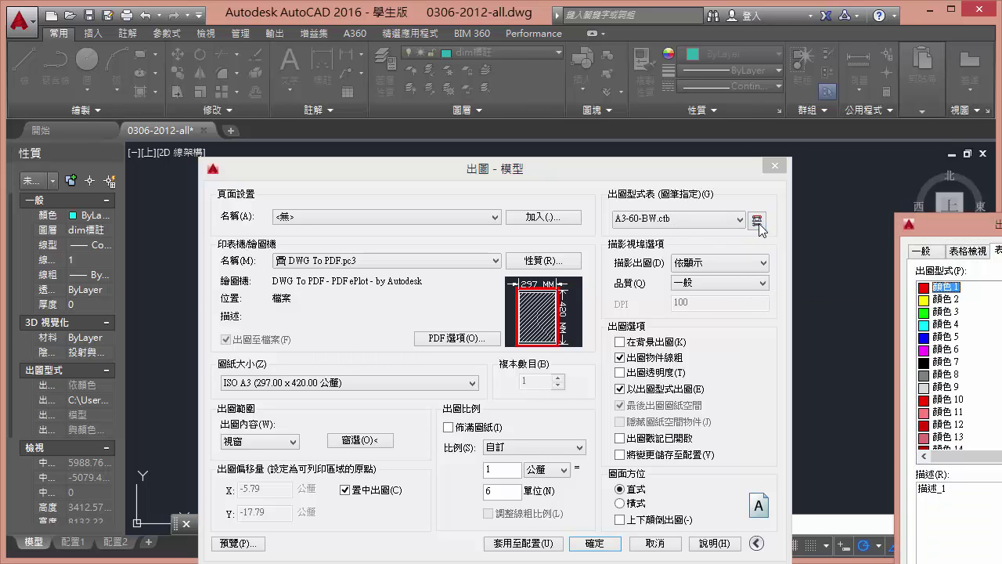
pyautogui.moveTo(937, 223); pyautogui.dragTo(398, 156)
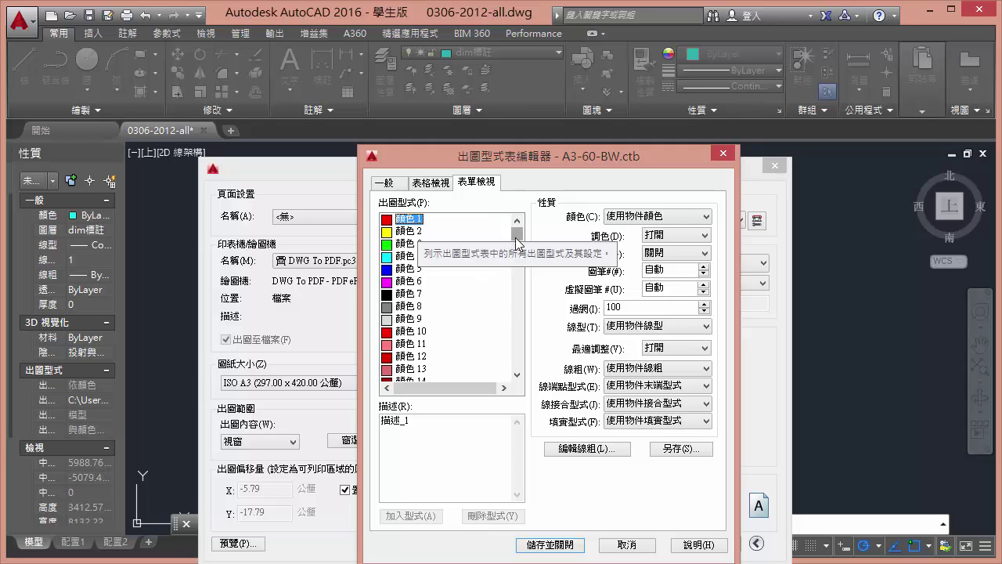
pyautogui.moveTo(517, 234)
pyautogui.mouseDown()
pyautogui.moveTo(518, 354)
pyautogui.moveTo(517, 224)
pyautogui.mouseUp()
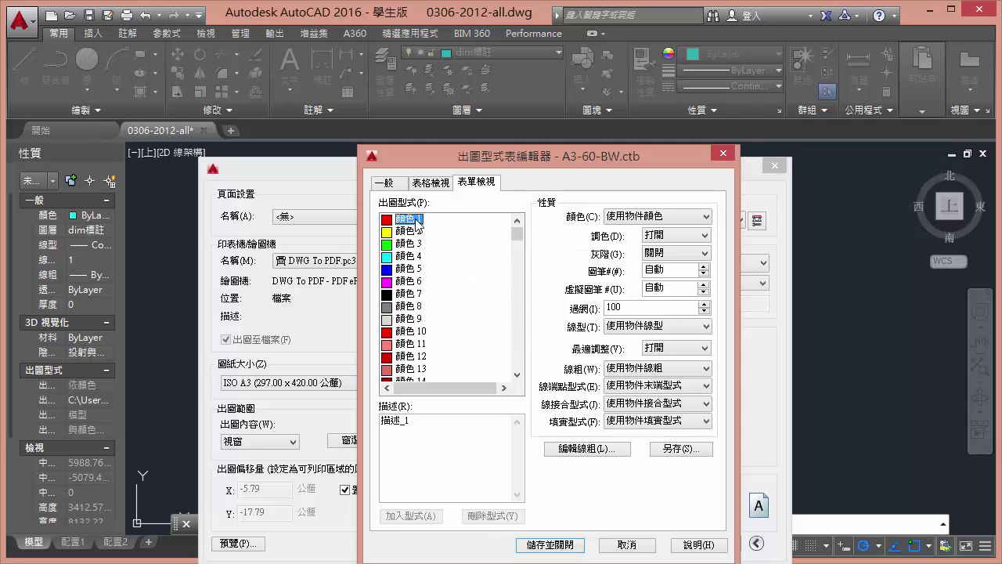
pyautogui.click(643, 217)
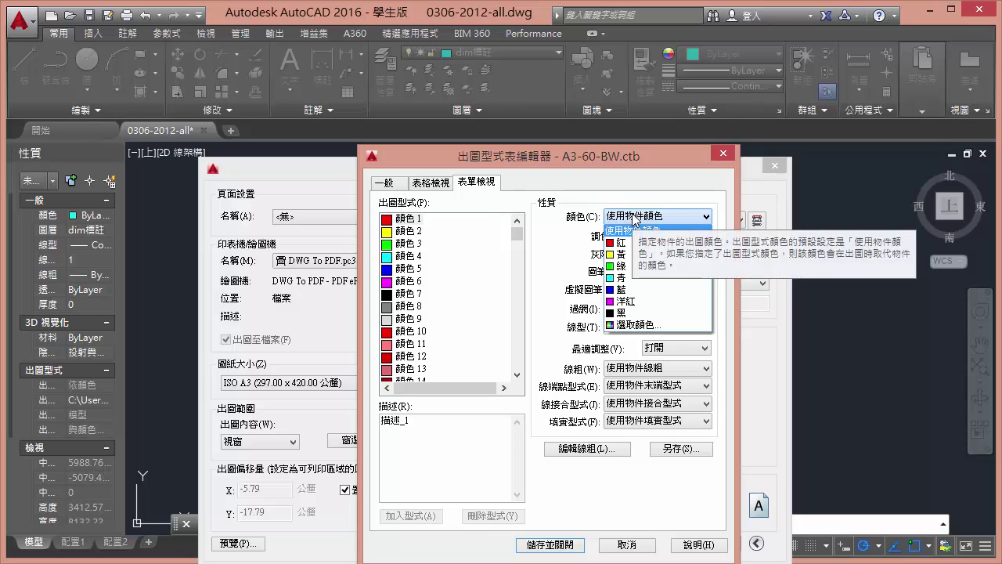
pyautogui.click(647, 220)
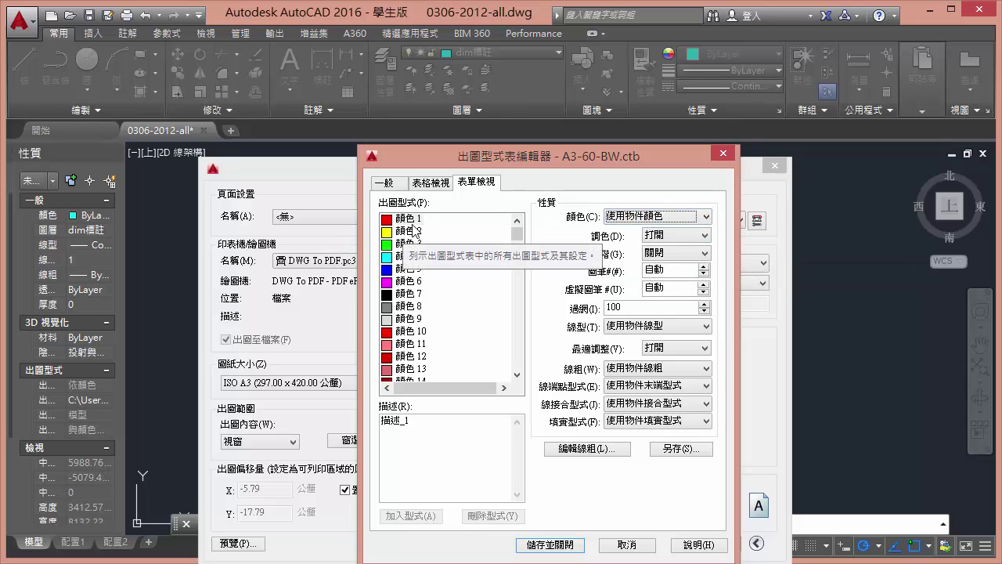
pyautogui.click(629, 216)
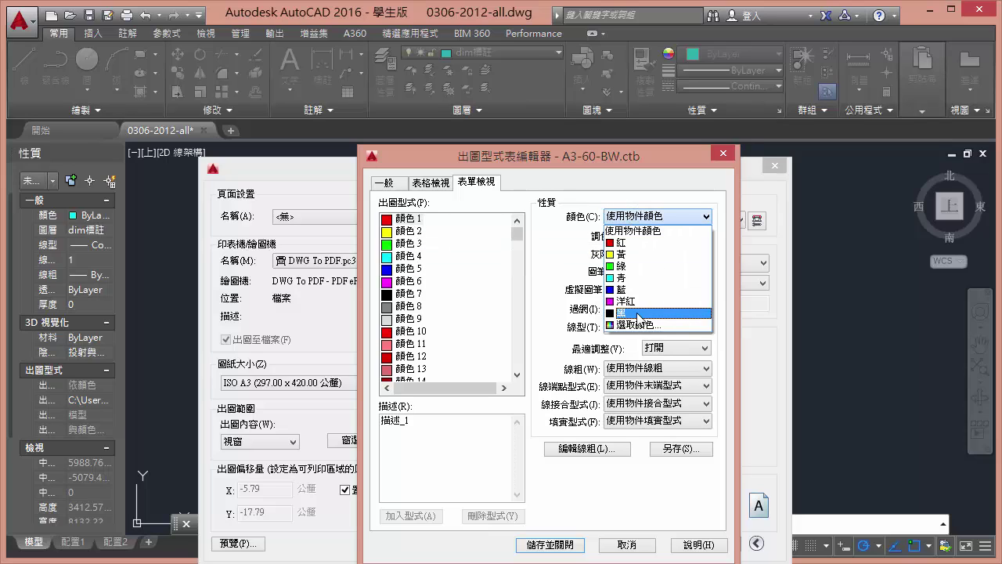
pyautogui.click(639, 317)
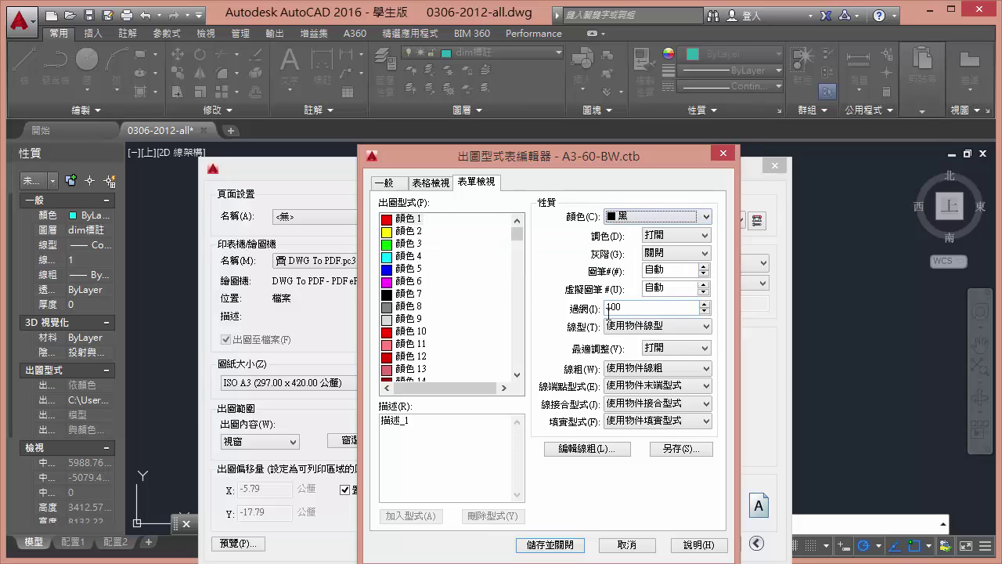
pyautogui.click(416, 221)
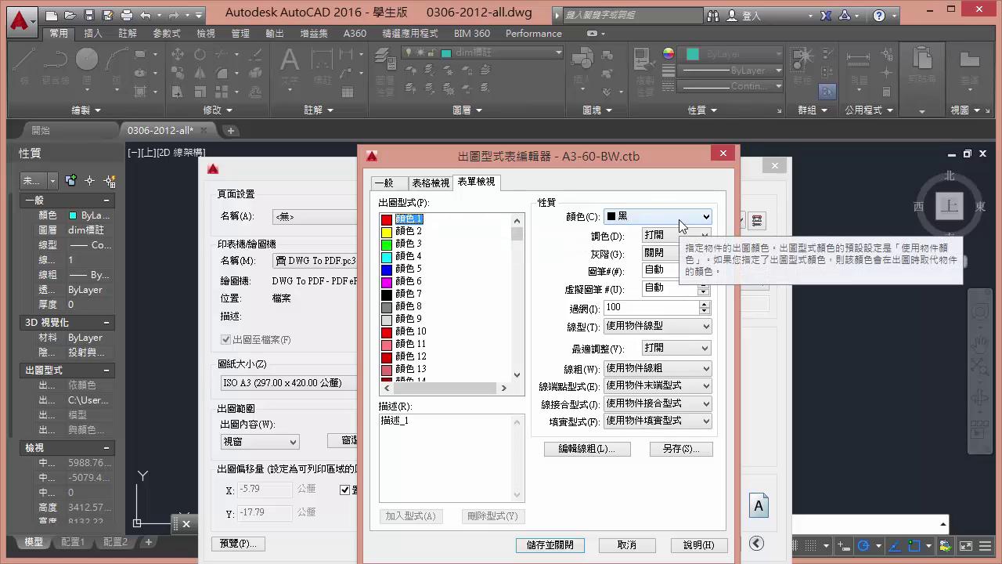
pyautogui.click(411, 233)
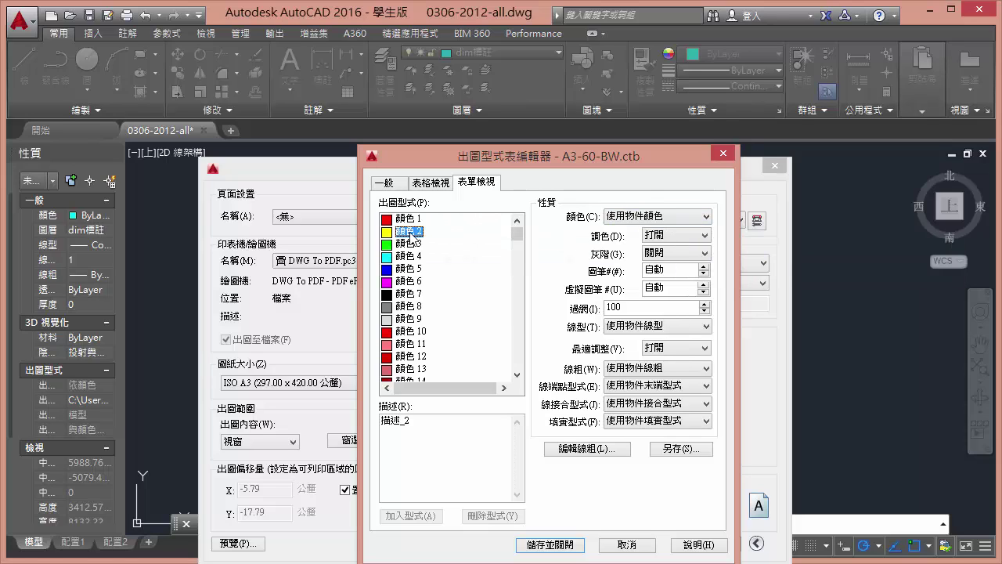
pyautogui.click(658, 217)
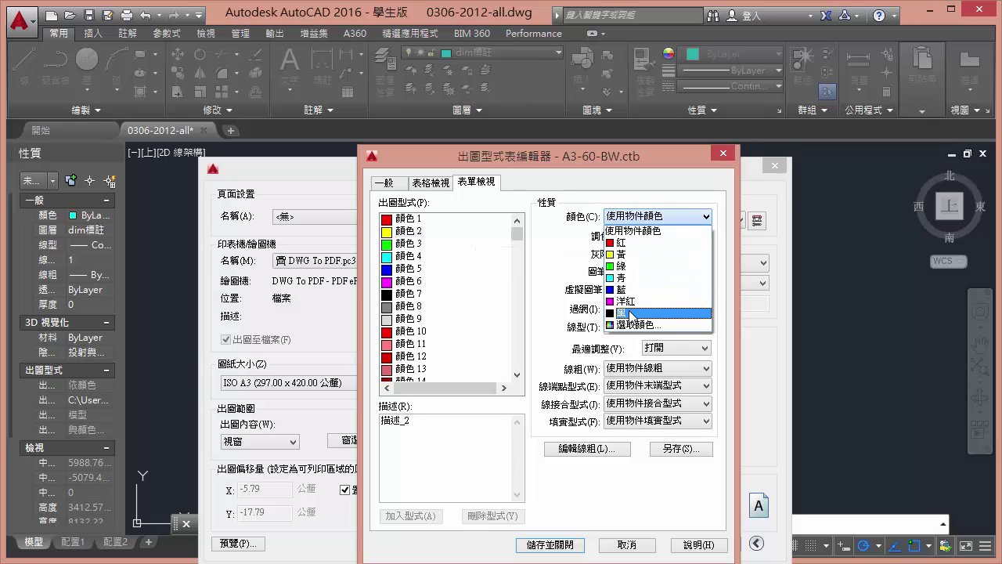
pyautogui.click(650, 310)
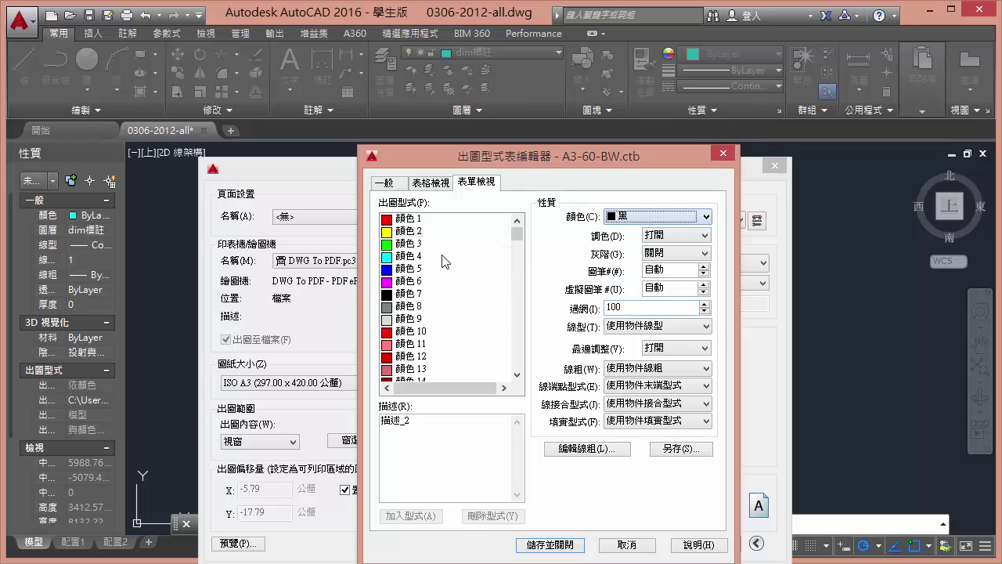
pyautogui.click(416, 222)
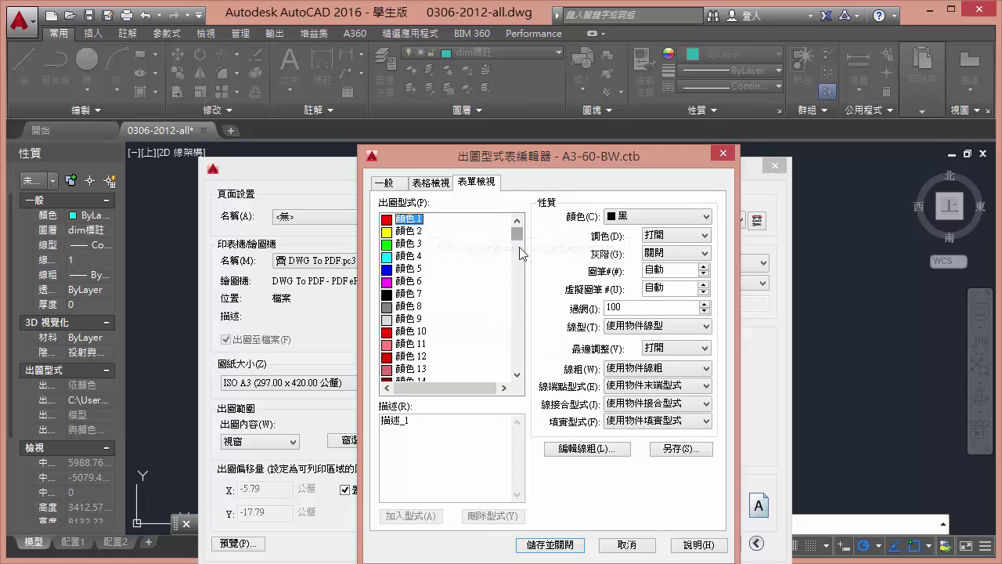
# - Set styles 1–255 to Black with 0.1000 mm lineweight and Save & Close
pyautogui.moveTo(518, 235); pyautogui.dragTo(511, 376)
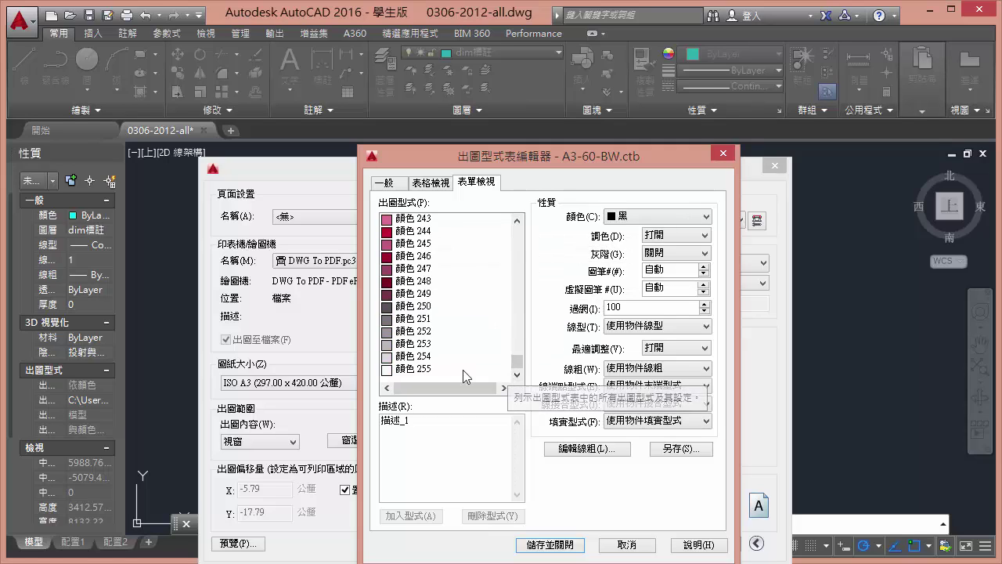
pyautogui.keyDown('shift'); pyautogui.click(415, 372); pyautogui.keyUp('shift')
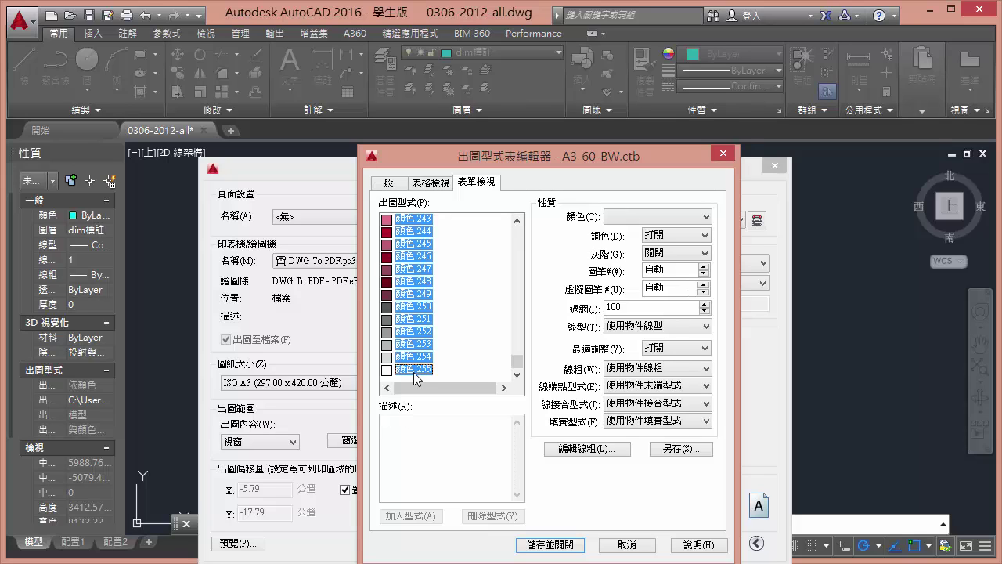
pyautogui.click(638, 216)
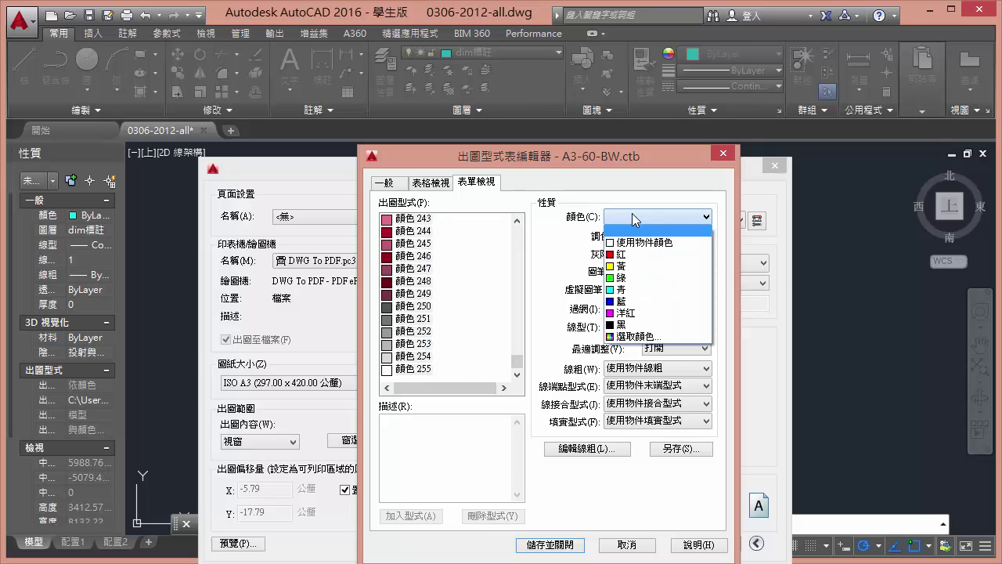
pyautogui.click(625, 324)
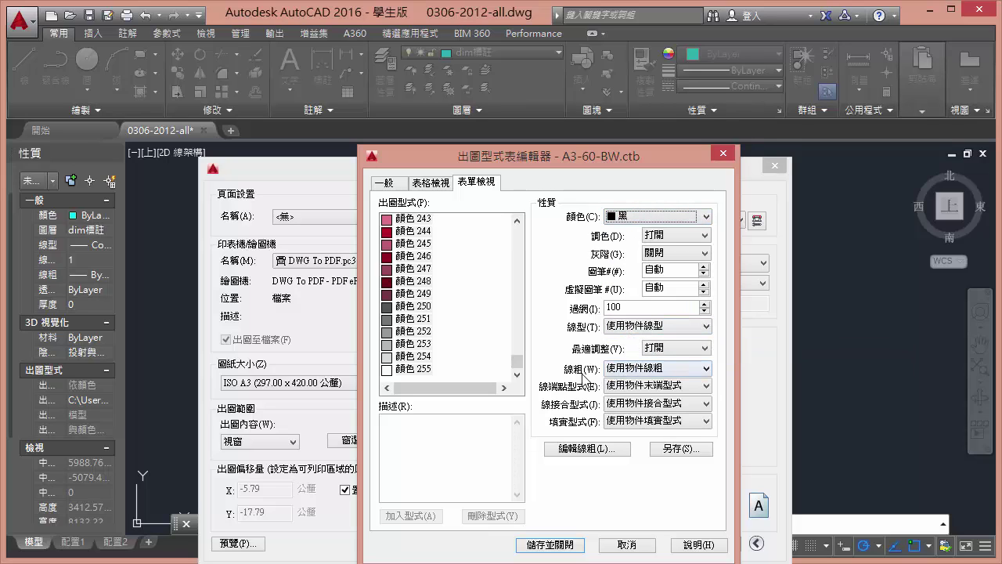
pyautogui.click(641, 375)
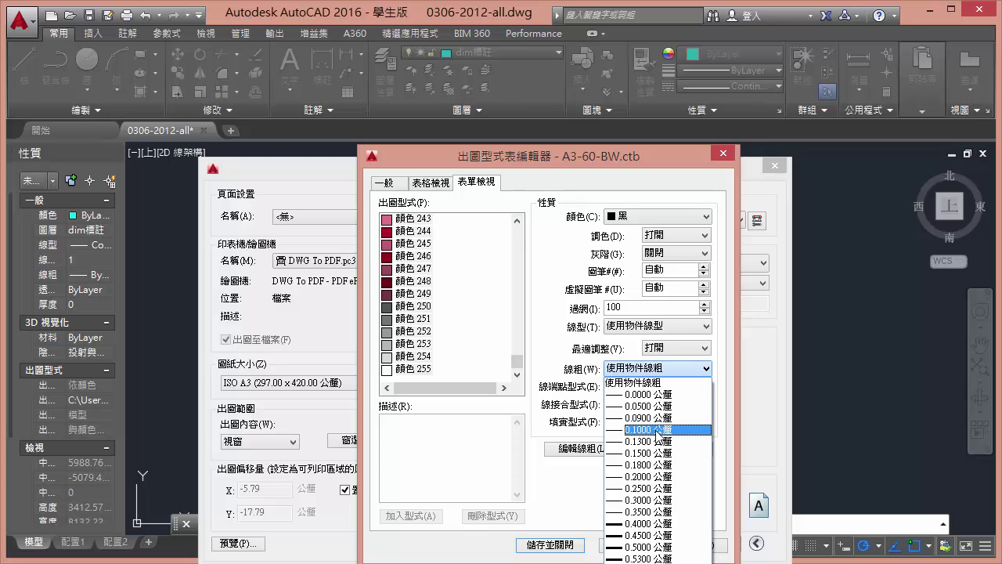
pyautogui.click(660, 430)
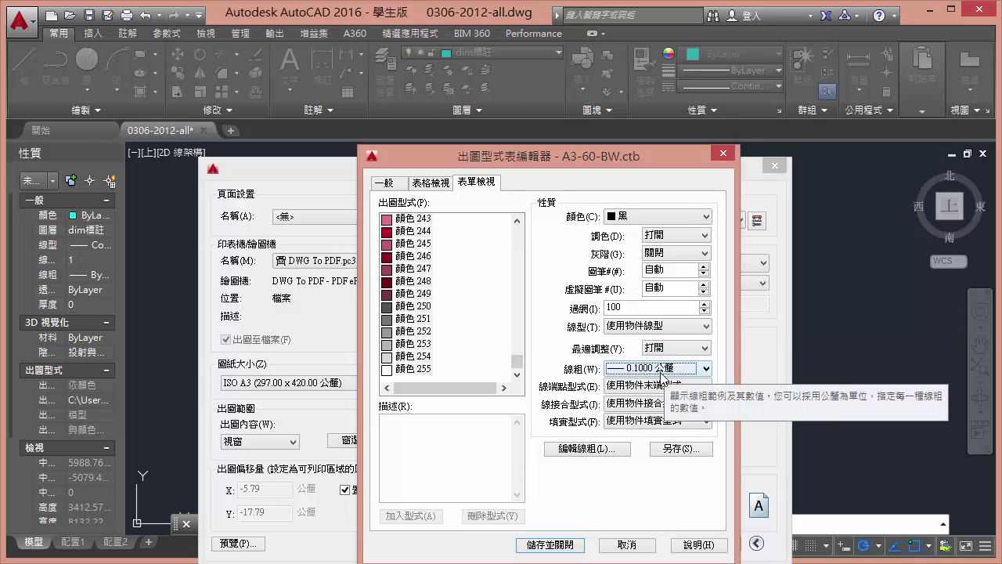
pyautogui.click(560, 543)
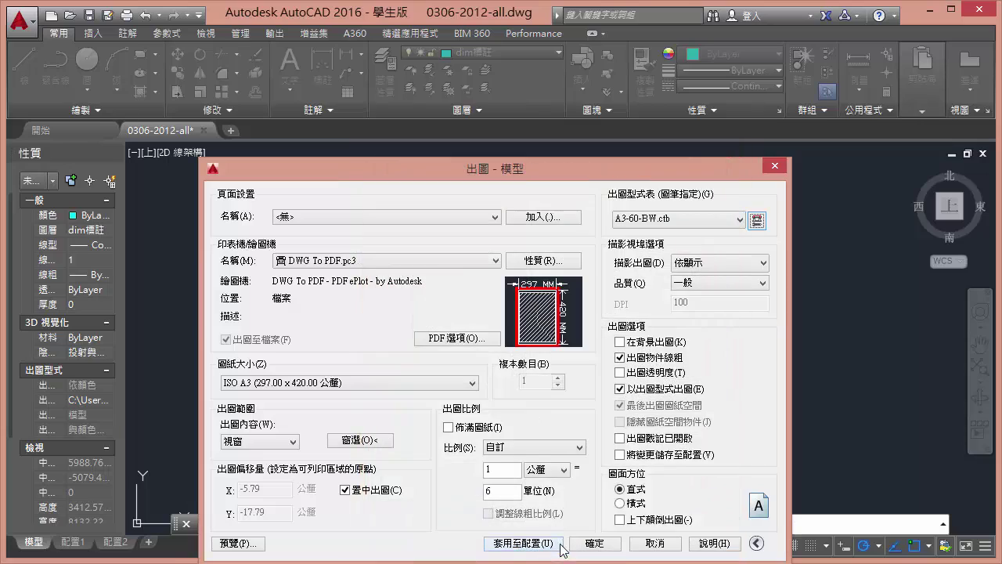
# - Preview the black-and-white A3 plot and zoom in and out to inspect it
pyautogui.click(240, 544)
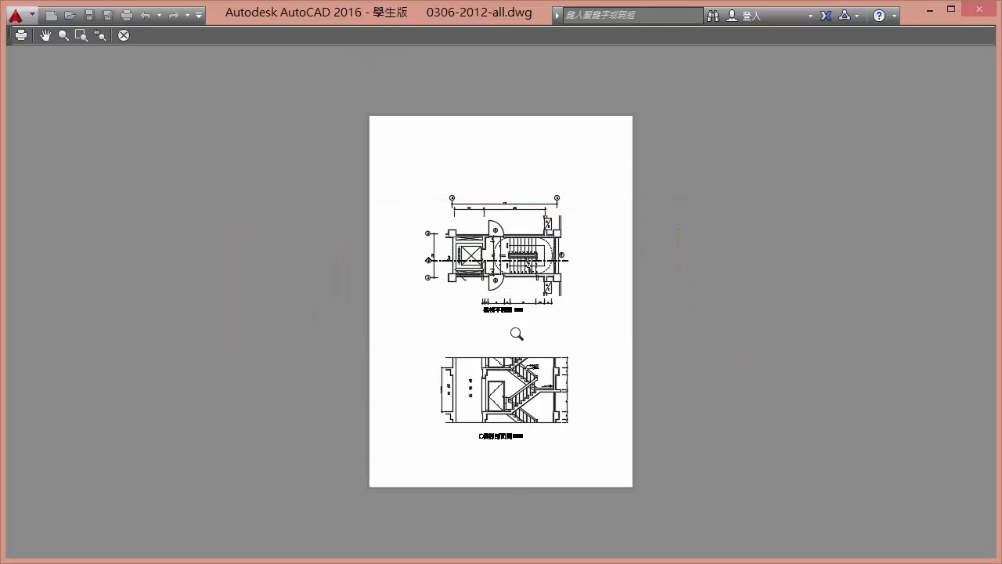
pyautogui.scroll(8, 515, 332)
pyautogui.scroll(3, 521, 262)
pyautogui.scroll(-2, 583, 199)
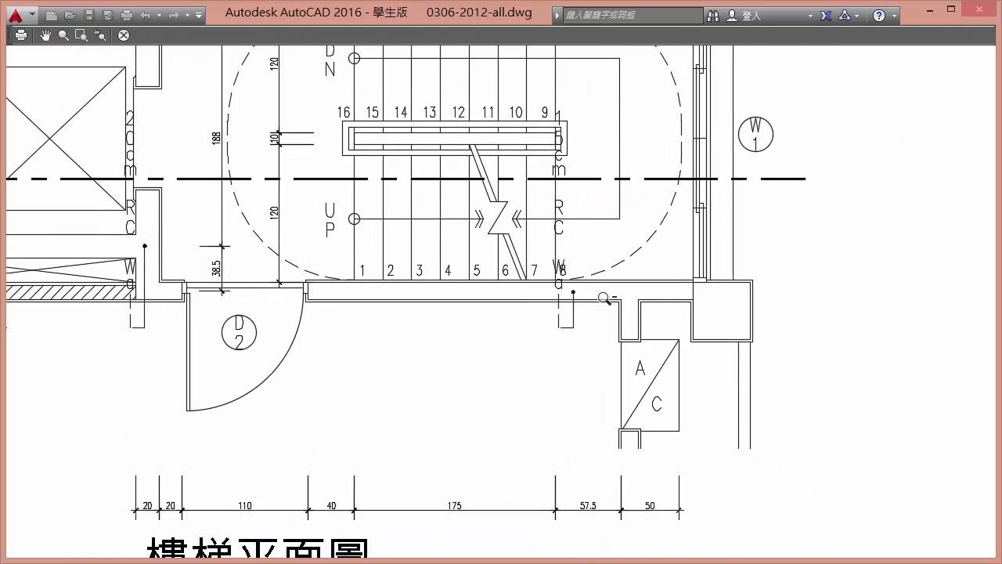
pyautogui.scroll(2, 616, 195)
pyautogui.scroll(3, 619, 172)
pyautogui.scroll(-3, 626, 149)
pyautogui.scroll(-4, 627, 149)
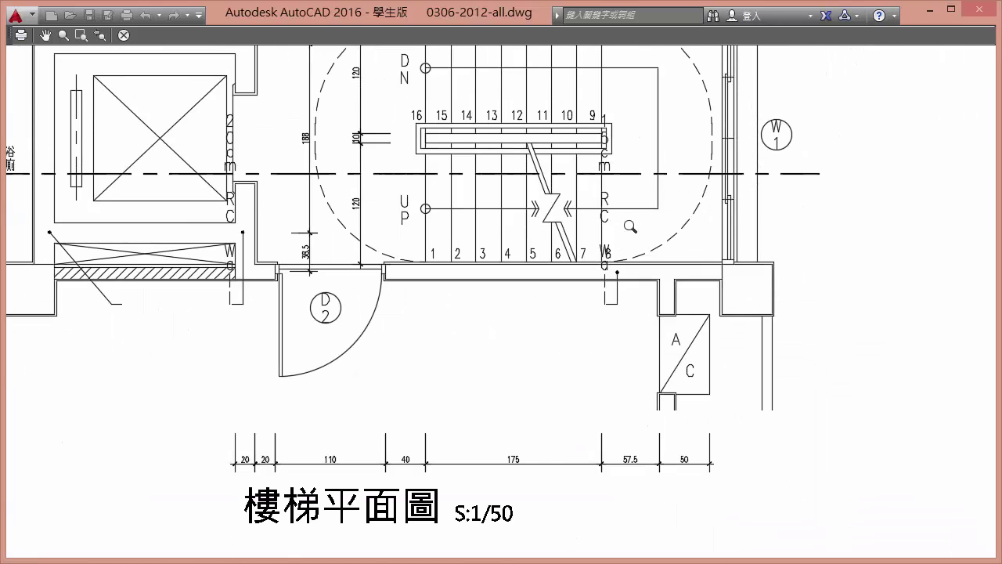
pyautogui.scroll(2, 586, 192)
pyautogui.scroll(-2, 510, 290)
pyautogui.scroll(5, 572, 362)
pyautogui.scroll(-4, 571, 356)
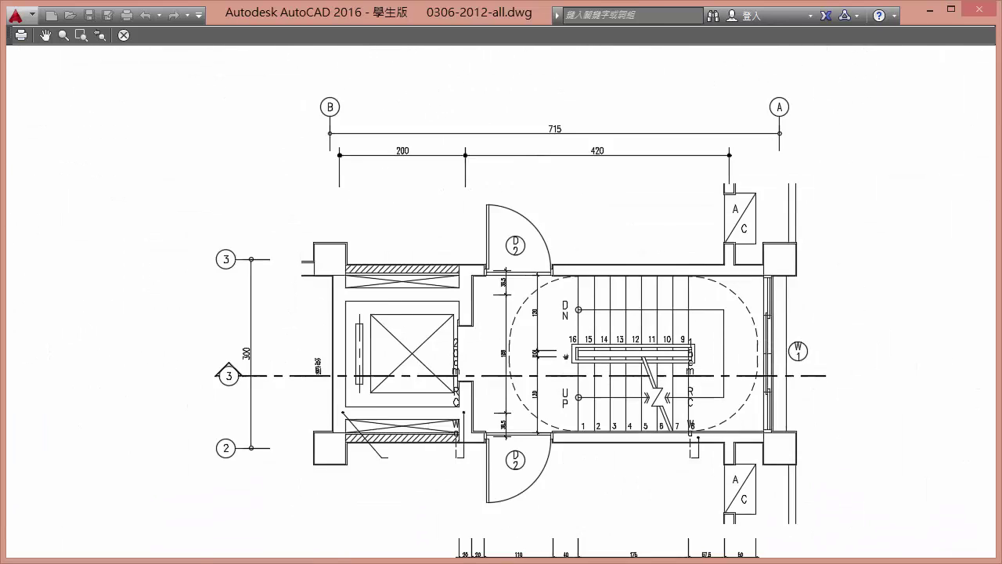
pyautogui.scroll(-3, 560, 336)
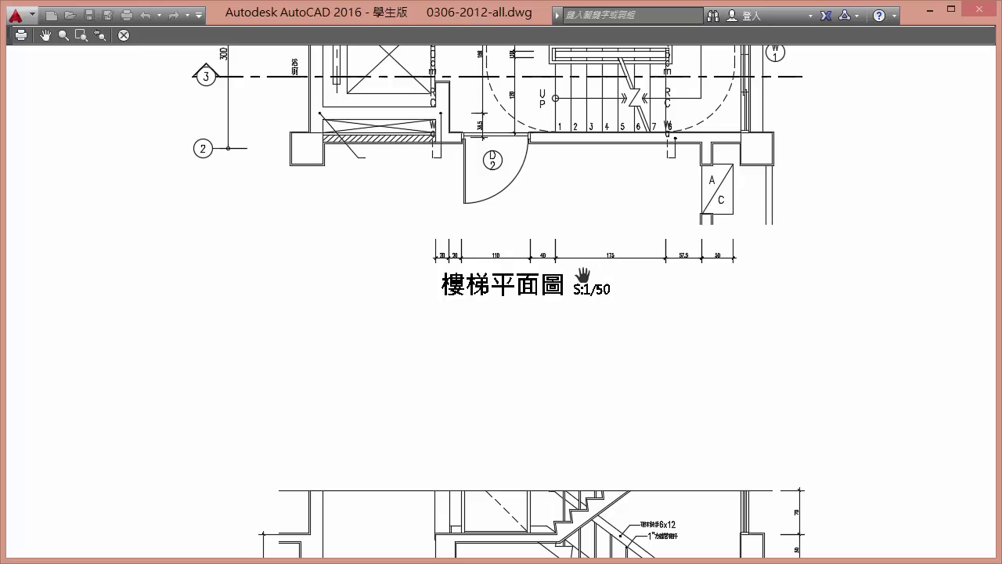
pyautogui.scroll(-3, 582, 274)
pyautogui.scroll(-1, 583, 274)
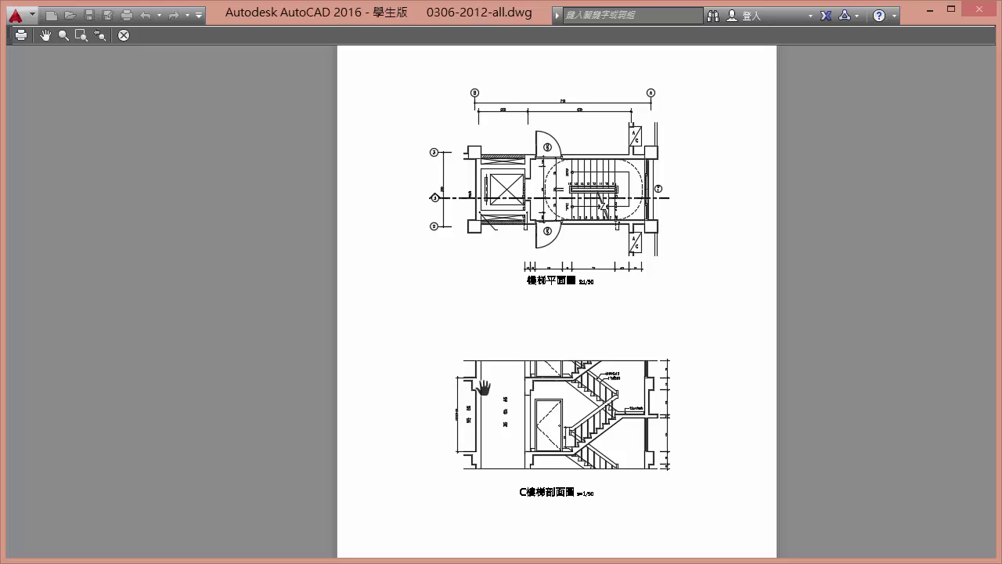
# - Pan the preview onto the stair plan, then exit back to the Plot dialog
pyautogui.rightClick(510, 274)
pyautogui.click(631, 249)
pyautogui.scroll(3, 631, 249)
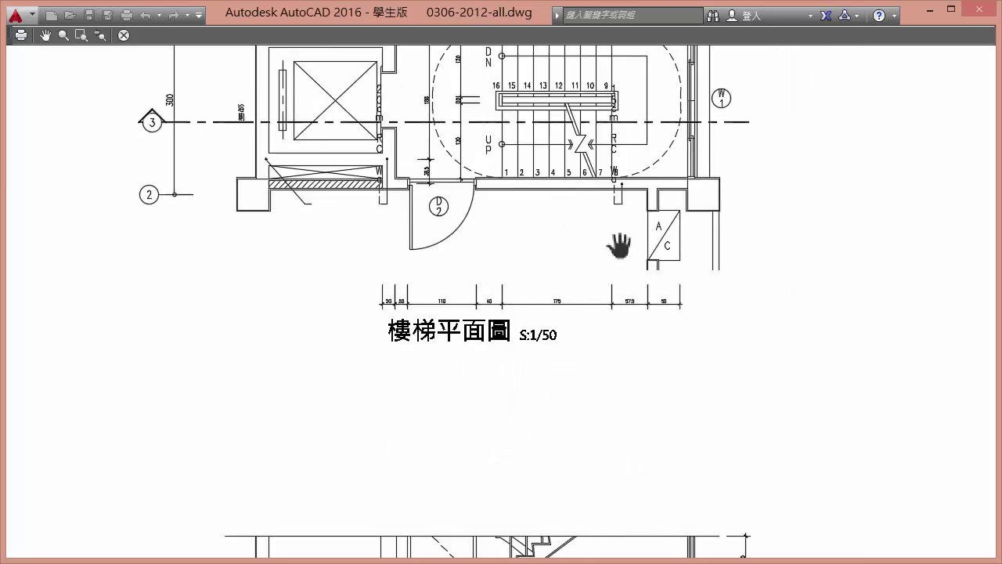
pyautogui.moveTo(620, 251); pyautogui.dragTo(584, 336)
pyautogui.rightClick(516, 331)
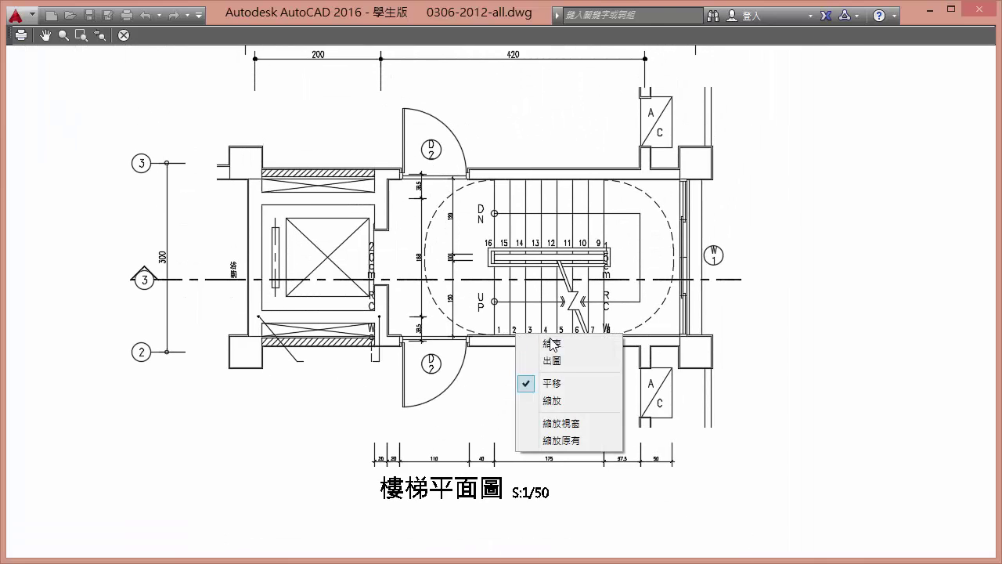
pyautogui.click(552, 341)
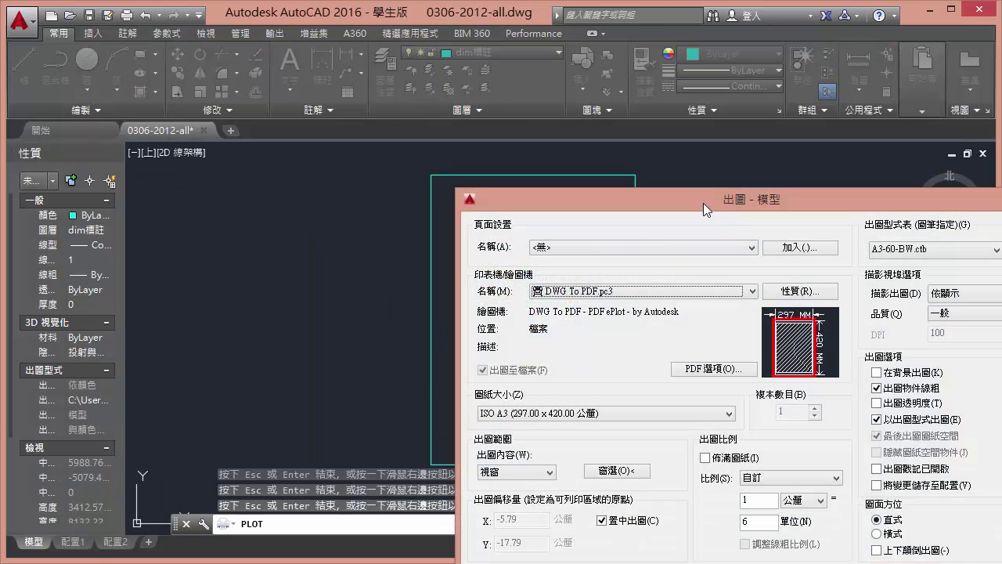
# - Uncheck Plot with plot styles, check the colour preview, then exit the preview
pyautogui.moveTo(703, 203); pyautogui.dragTo(423, 184)
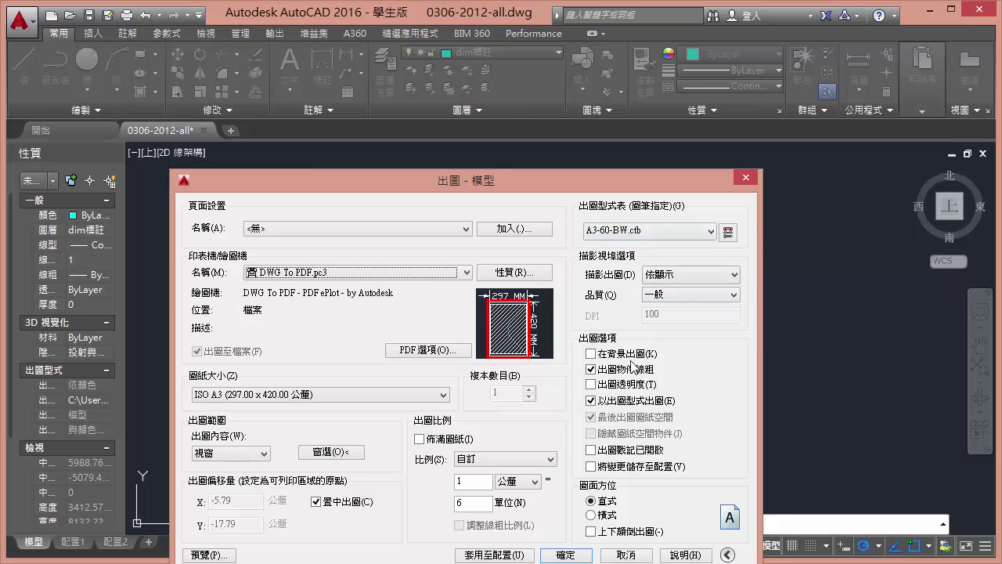
pyautogui.click(593, 402)
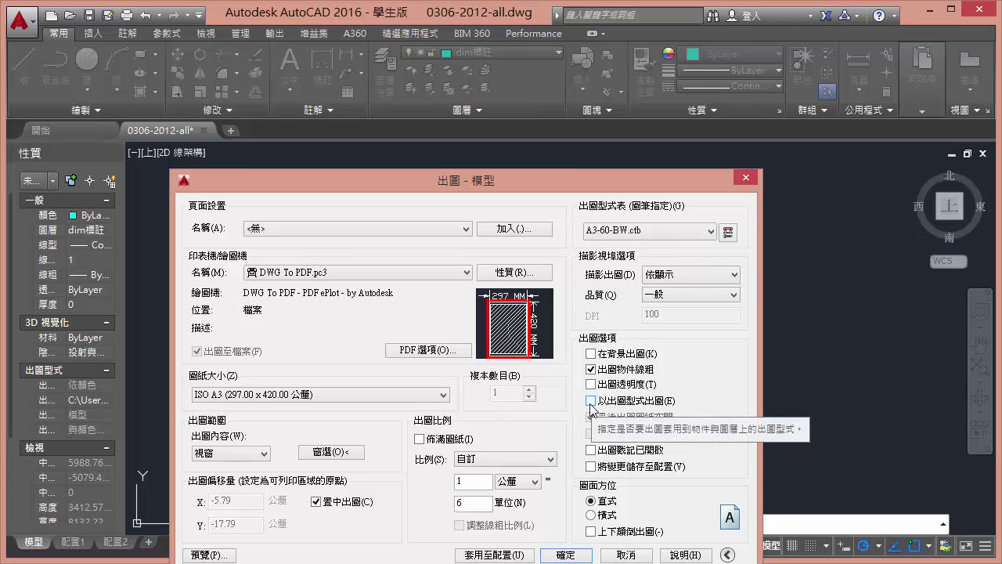
pyautogui.click(226, 555)
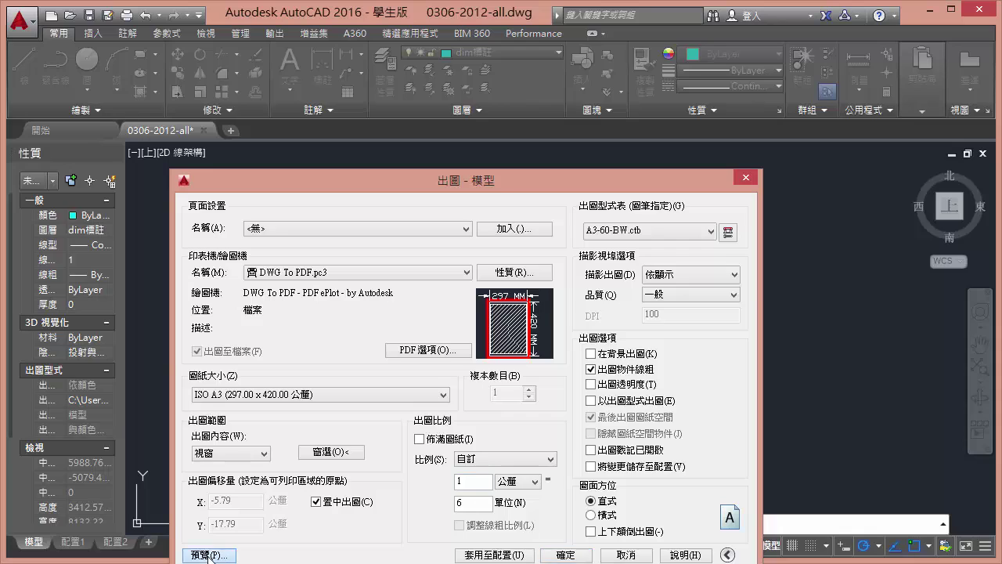
pyautogui.scroll(10, 500, 286)
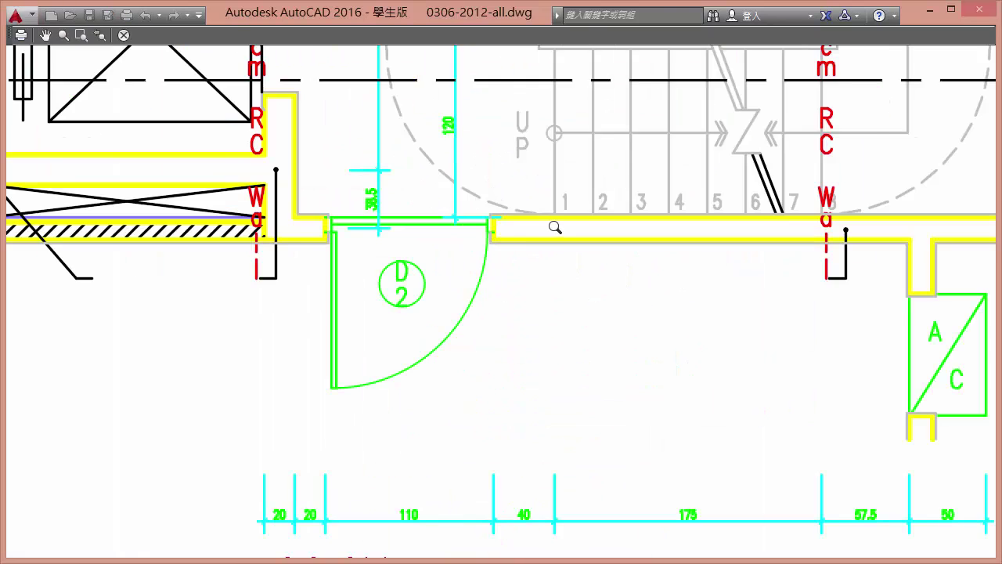
pyautogui.scroll(2, 553, 226)
pyautogui.scroll(-4, 555, 231)
pyautogui.scroll(-3, 556, 232)
pyautogui.scroll(-3, 501, 233)
pyautogui.rightClick(510, 239)
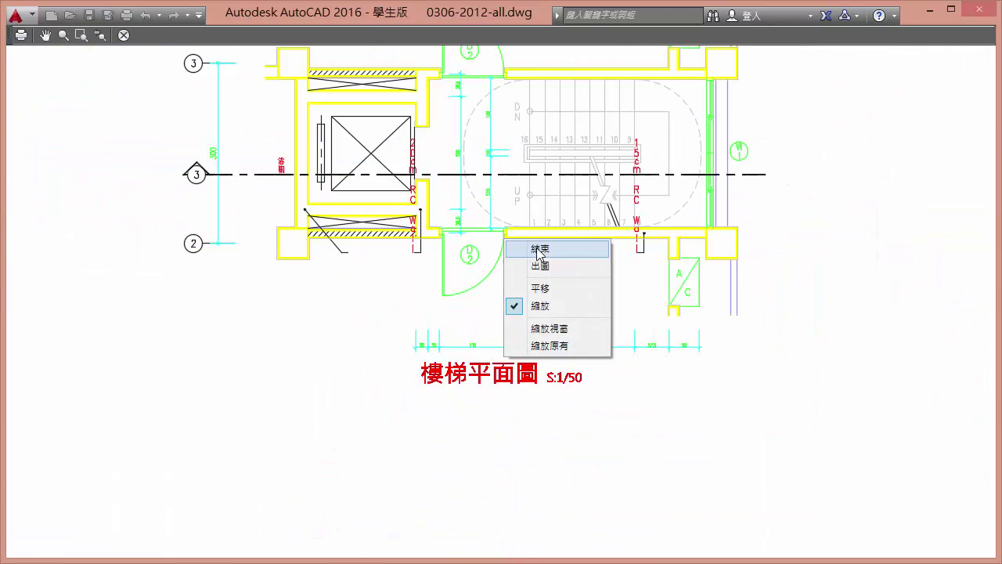
pyautogui.click(541, 248)
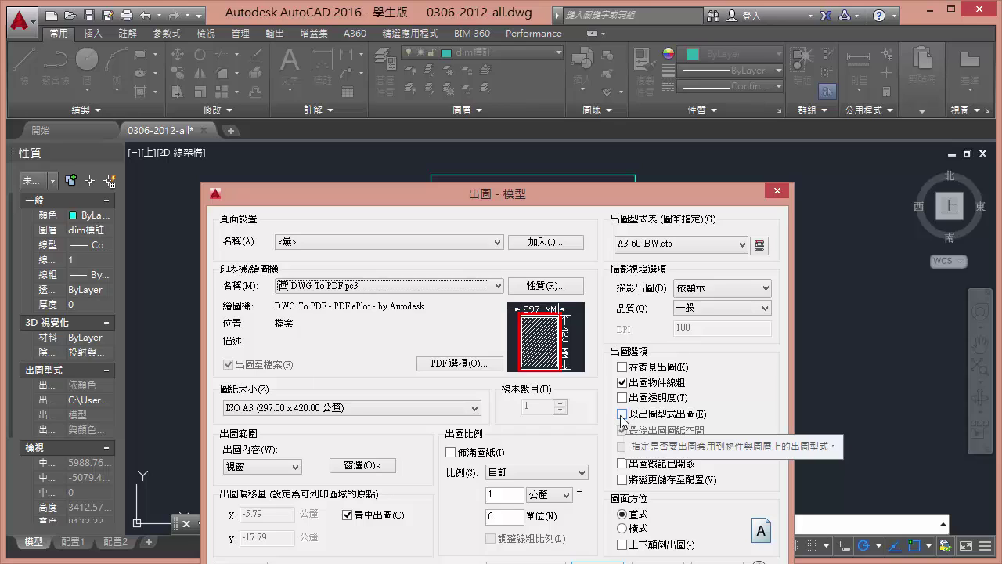
# - Turn Plot with plot styles back on in the Plot dialog
pyautogui.click(622, 415)
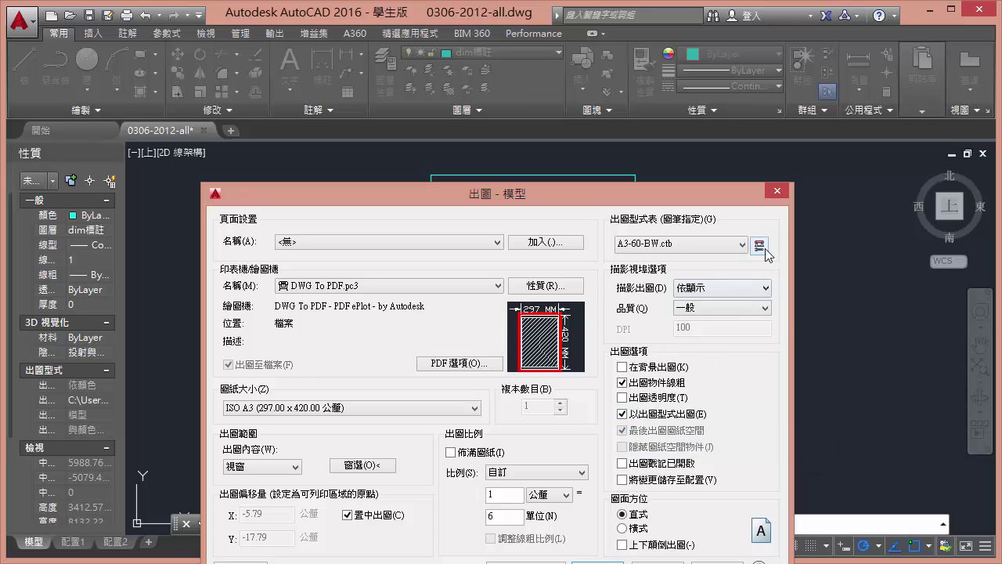
pyautogui.moveTo(705, 197); pyautogui.dragTo(702, 415)
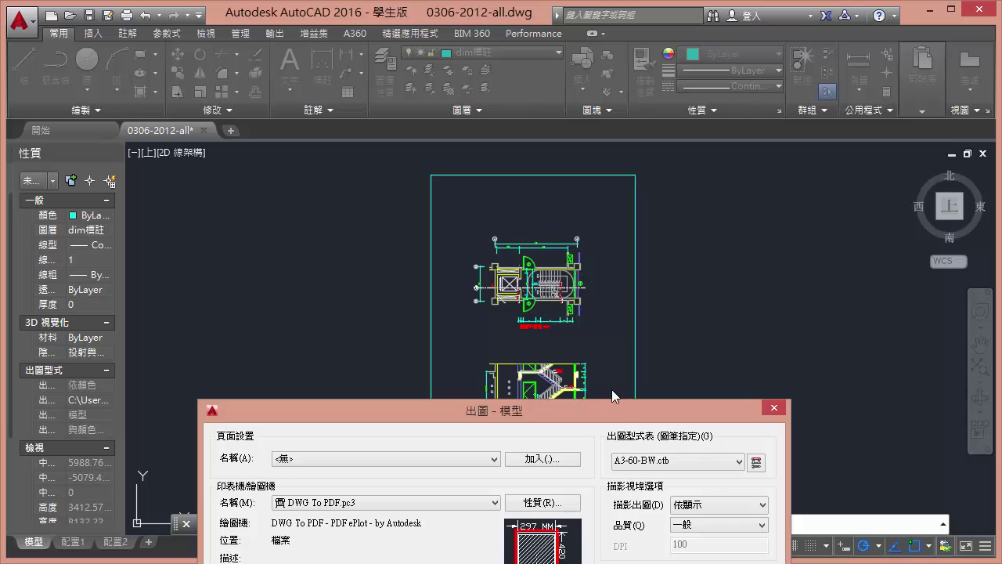
pyautogui.moveTo(615, 409); pyautogui.dragTo(703, 216)
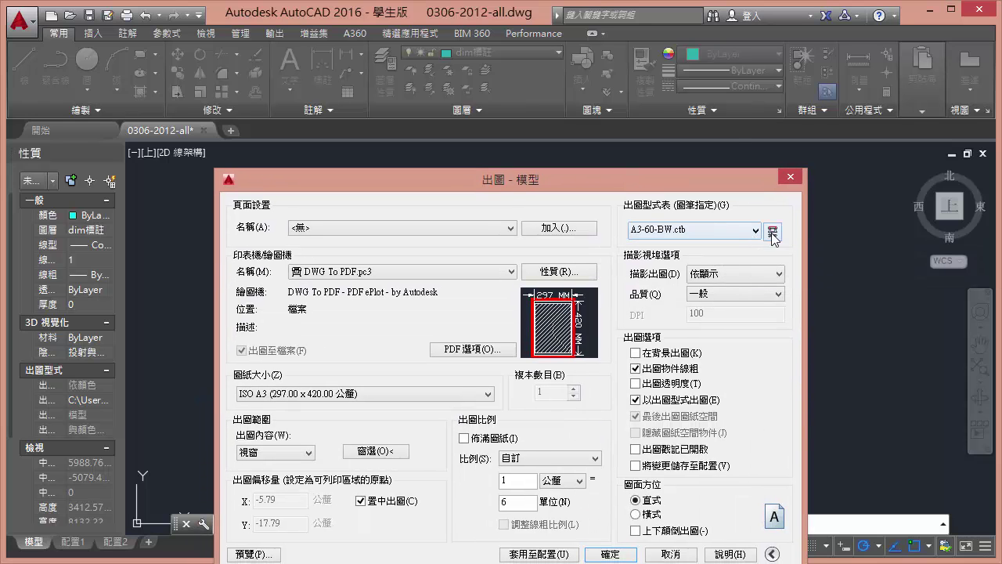
# - In A3-60-BW.ctb, set colour 2 lineweight to 0.4500 mm and colour 3 to 0.3000 mm, then save
pyautogui.click(772, 231)
pyautogui.click(411, 232)
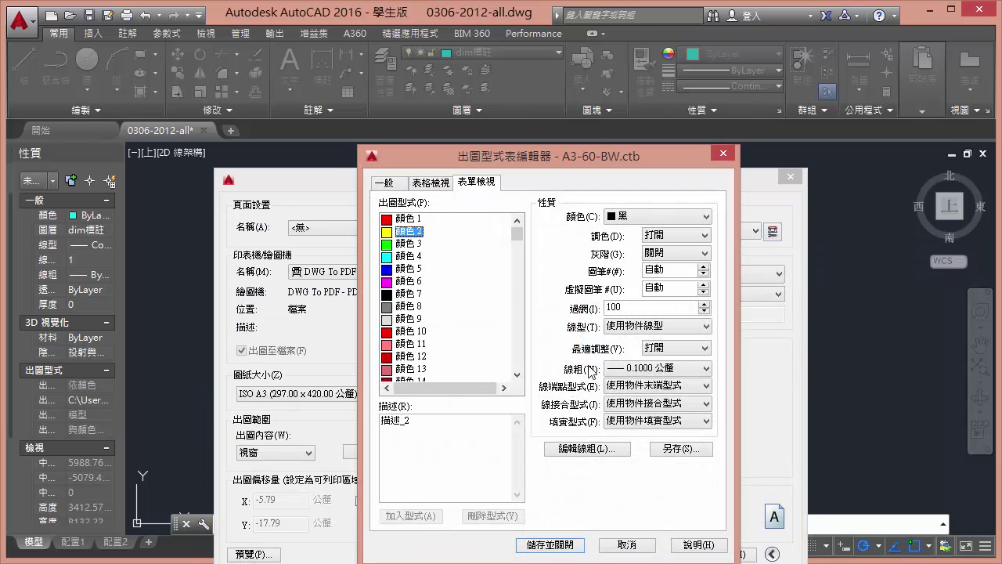
pyautogui.click(629, 369)
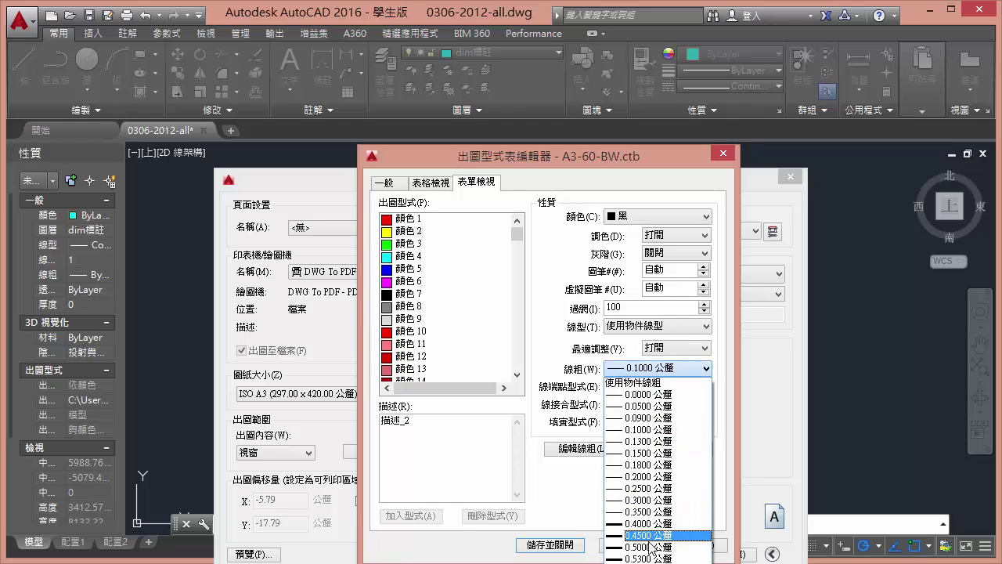
pyautogui.click(649, 537)
pyautogui.click(411, 244)
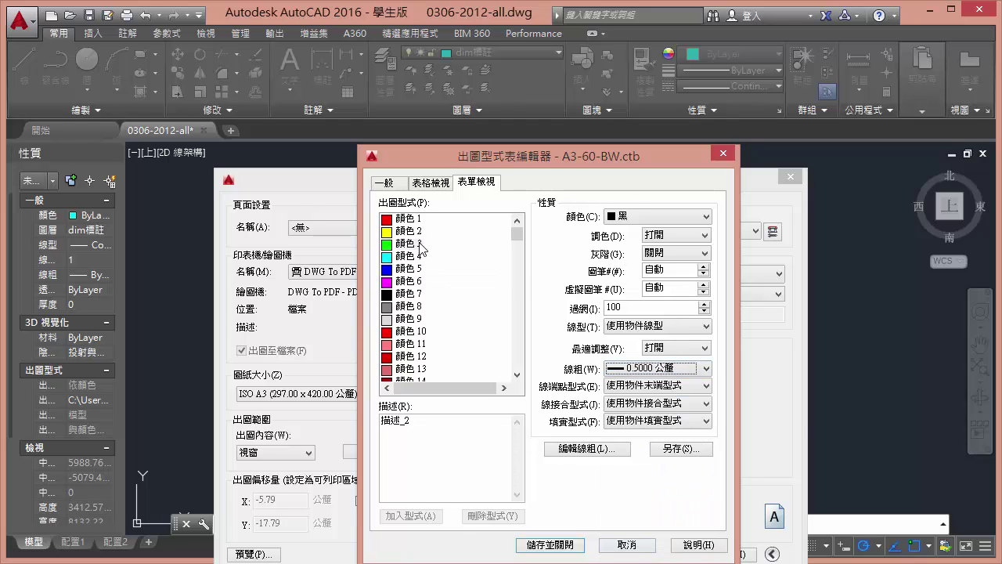
pyautogui.click(617, 371)
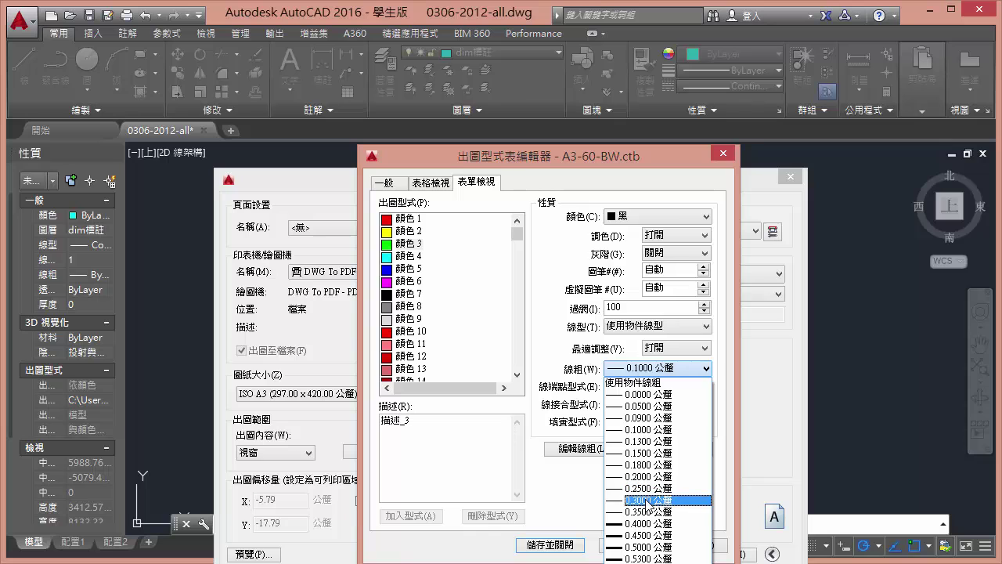
pyautogui.click(648, 502)
pyautogui.click(570, 544)
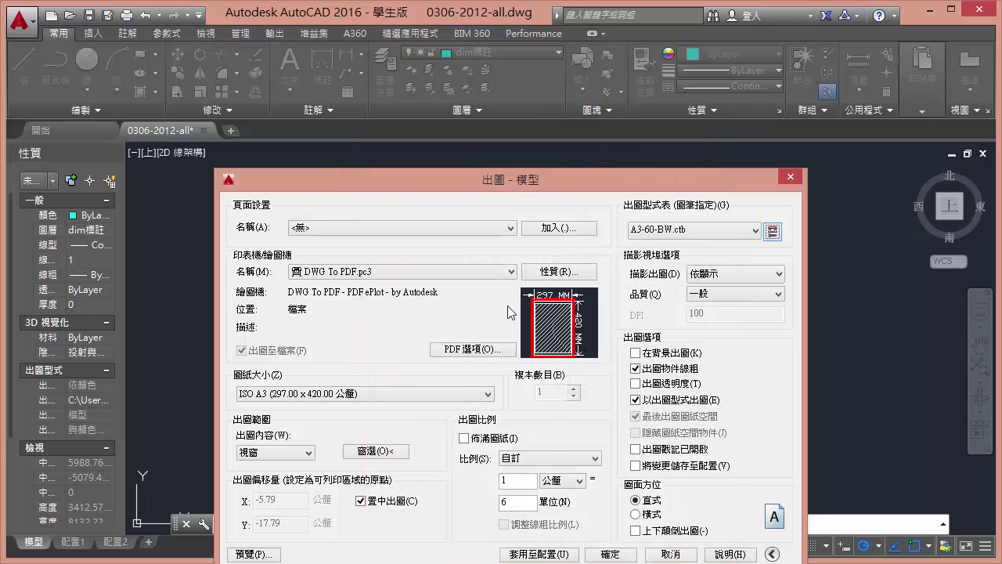
# - Preview the plot and zoom in on the stair plan title and upper steps
pyautogui.click(256, 555)
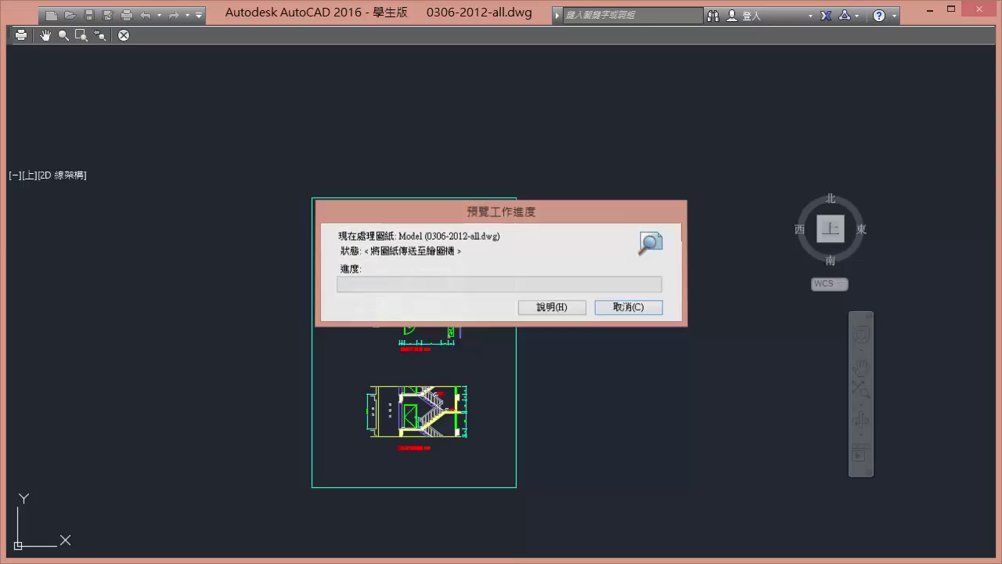
pyautogui.moveTo(485, 326); pyautogui.dragTo(515, 267)
pyautogui.scroll(-3, 580, 135)
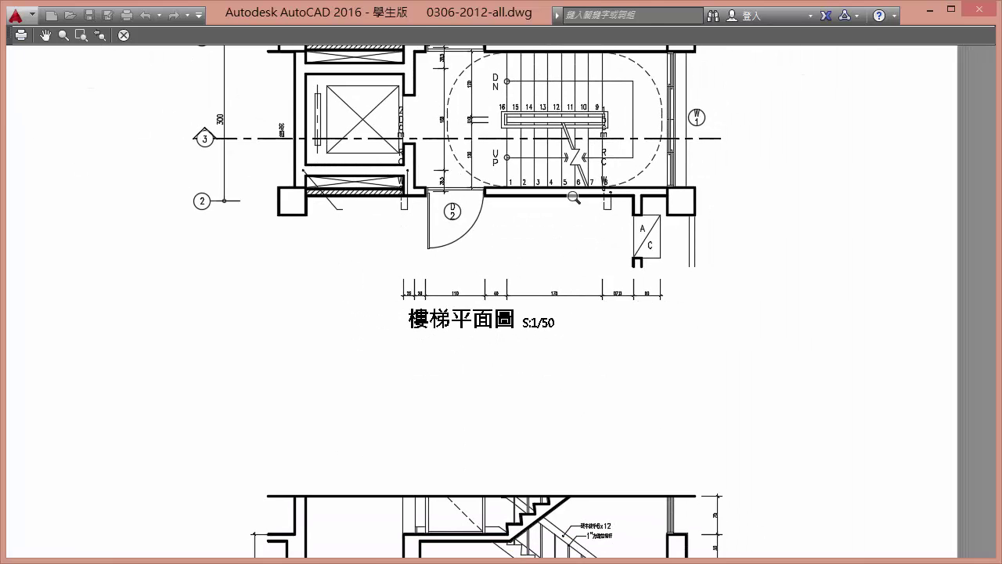
pyautogui.scroll(5, 583, 172)
pyautogui.scroll(-1, 584, 172)
pyautogui.scroll(-2, 698, 360)
pyautogui.moveTo(698, 361); pyautogui.dragTo(553, 358)
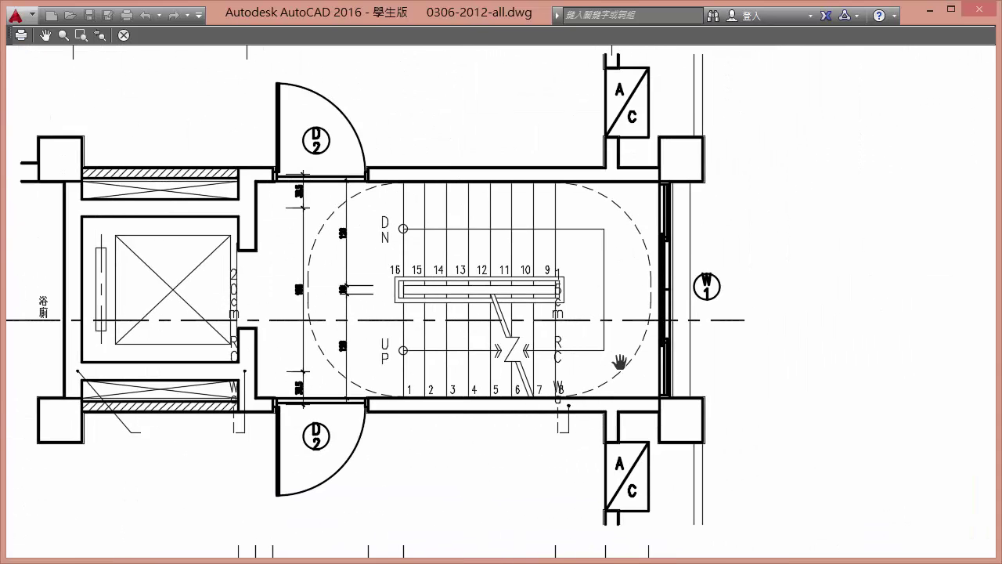
pyautogui.scroll(3, 553, 358)
pyautogui.scroll(2, 839, 387)
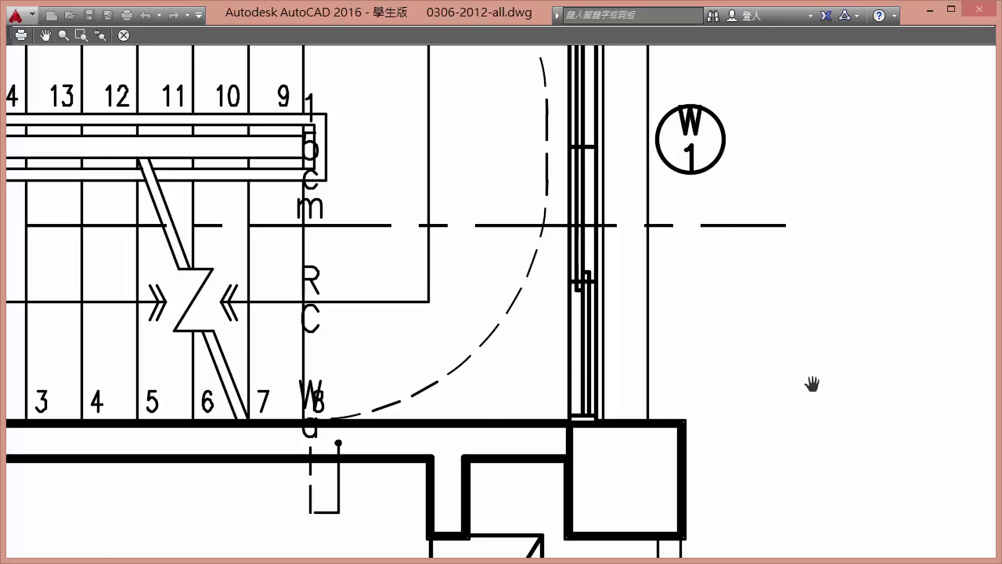
pyautogui.scroll(-2, 787, 392)
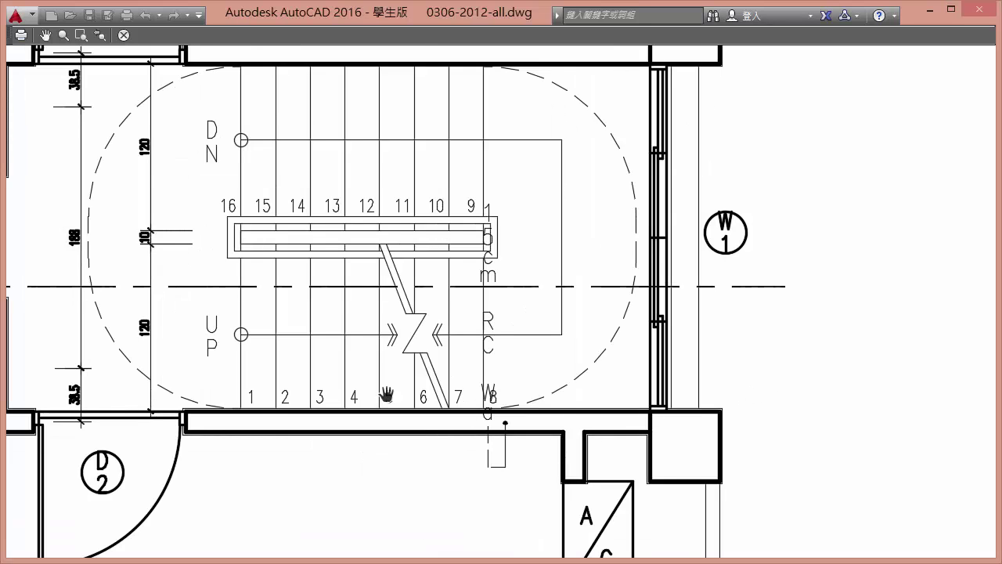
# - Inspect the D2 door area of the preview up close
pyautogui.moveTo(242, 433); pyautogui.dragTo(556, 392)
pyautogui.scroll(2, 552, 392)
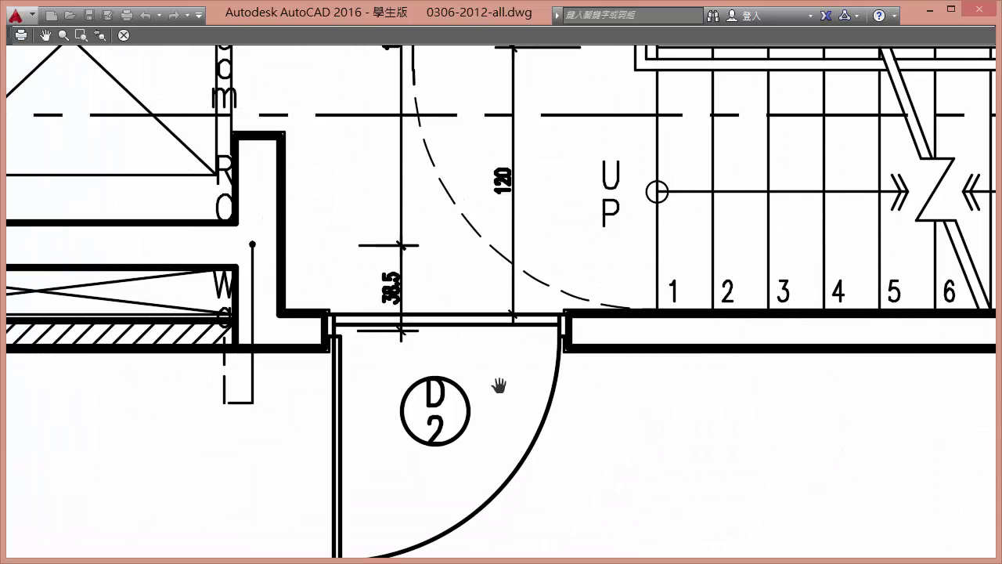
pyautogui.scroll(-1, 501, 385)
pyautogui.scroll(-2, 488, 371)
pyautogui.scroll(-2, 458, 316)
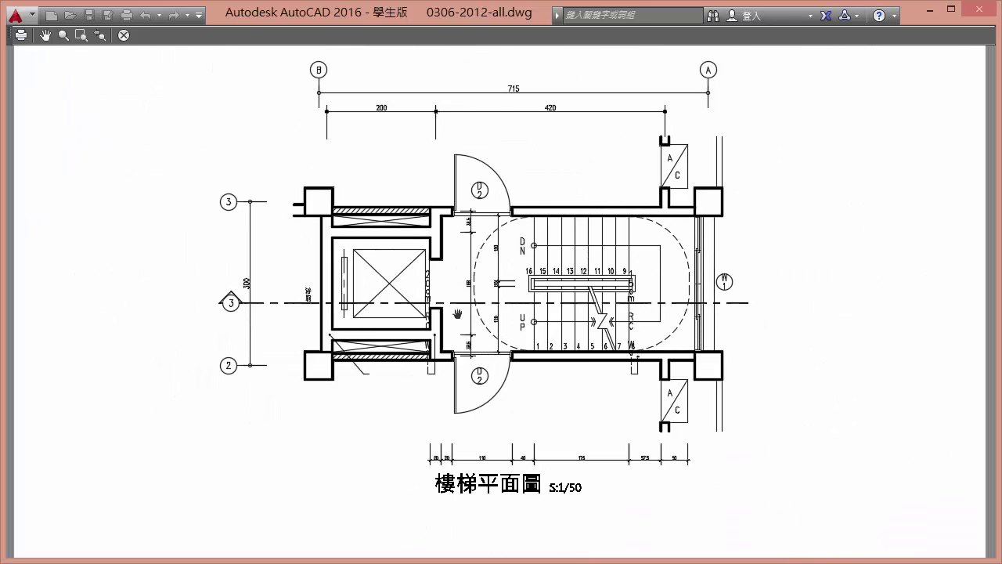
pyautogui.scroll(2, 458, 317)
pyautogui.scroll(1, 459, 317)
pyautogui.scroll(-3, 587, 154)
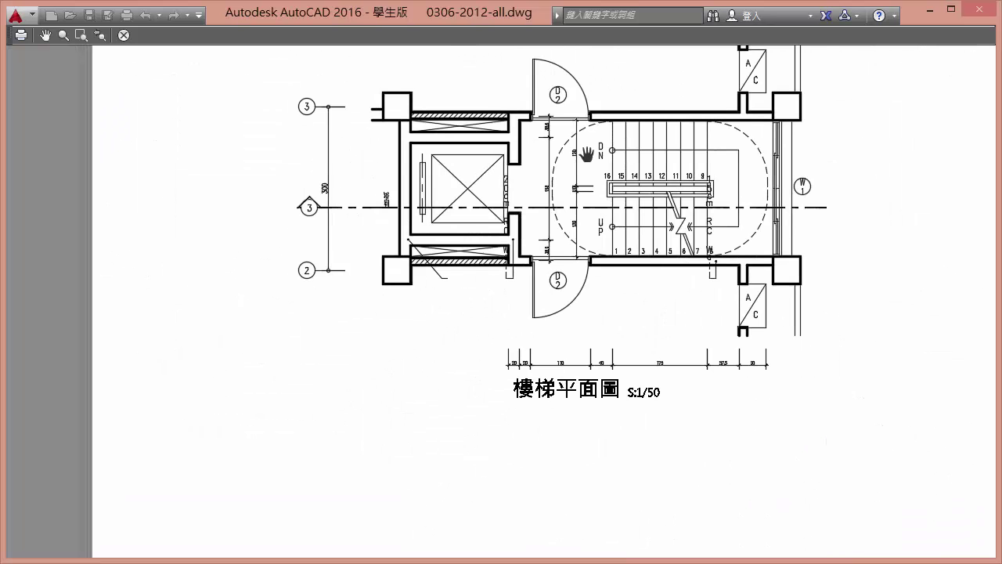
pyautogui.scroll(2, 269, 175)
# - Recentre the preview on the stair plan, then on the stair section
pyautogui.moveTo(269, 175); pyautogui.dragTo(359, 260)
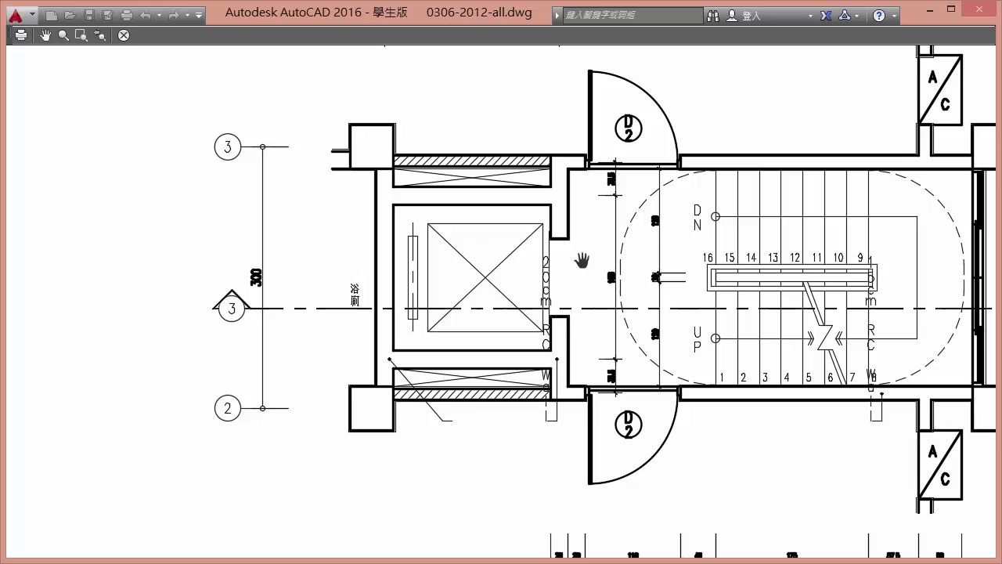
pyautogui.scroll(-2, 582, 261)
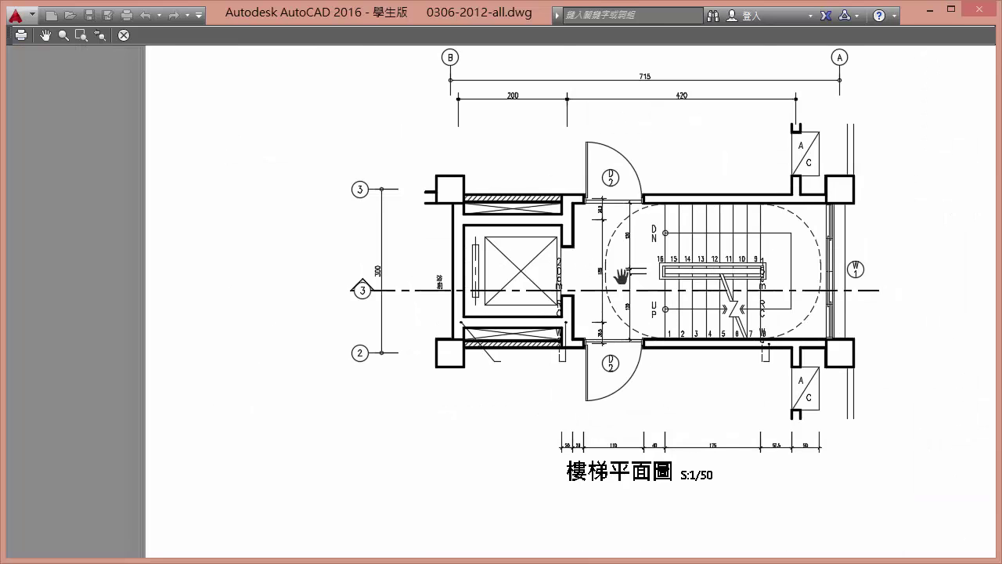
pyautogui.scroll(-2, 621, 277)
pyautogui.scroll(-3, 508, 271)
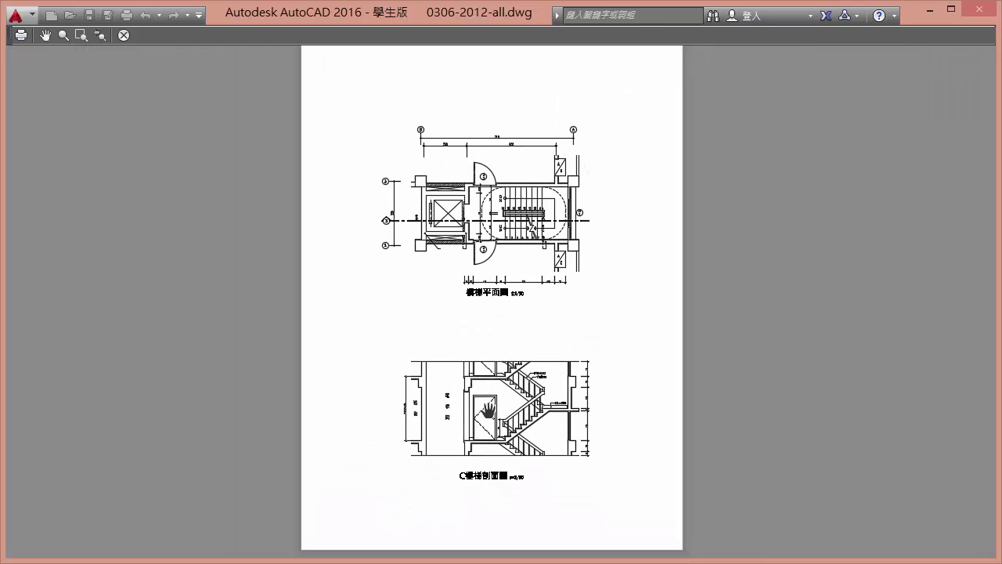
pyautogui.scroll(2, 486, 414)
pyautogui.scroll(3, 489, 415)
pyautogui.moveTo(615, 410); pyautogui.dragTo(529, 310)
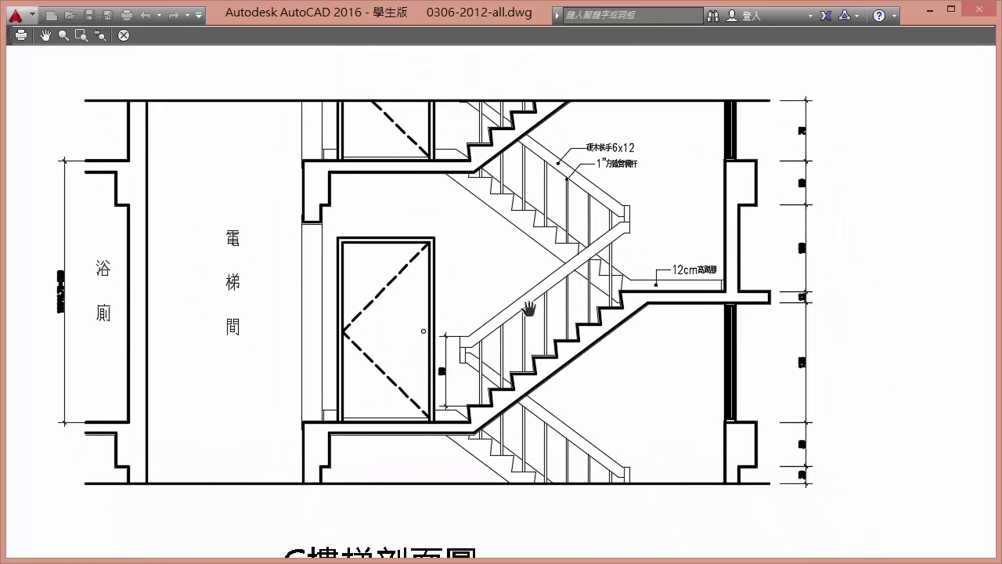
pyautogui.rightClick(479, 281)
# - Exit the preview and start the plot, bringing up the save window for 0306-2012-all-模型
pyautogui.click(519, 296)
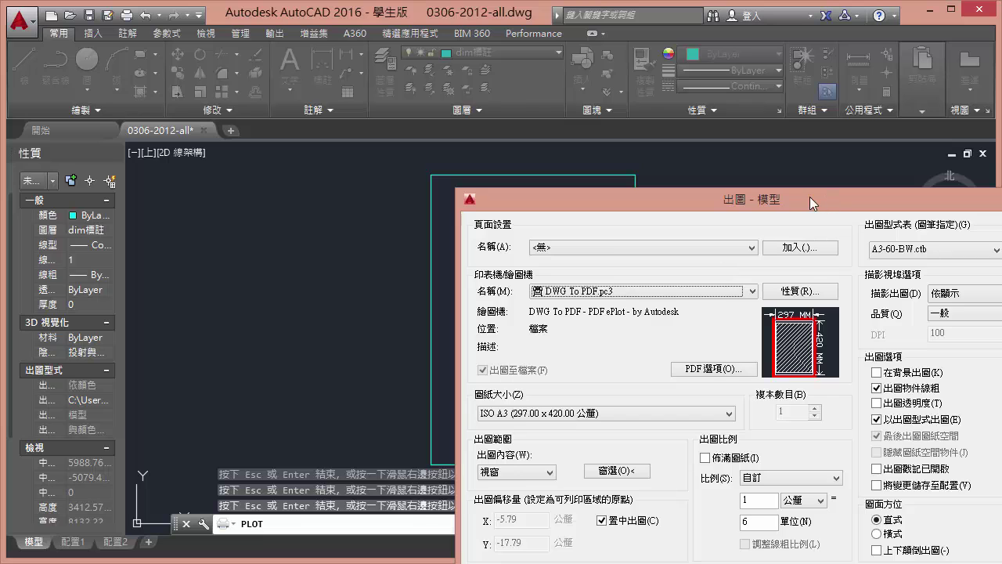
pyautogui.moveTo(811, 203); pyautogui.dragTo(556, 206)
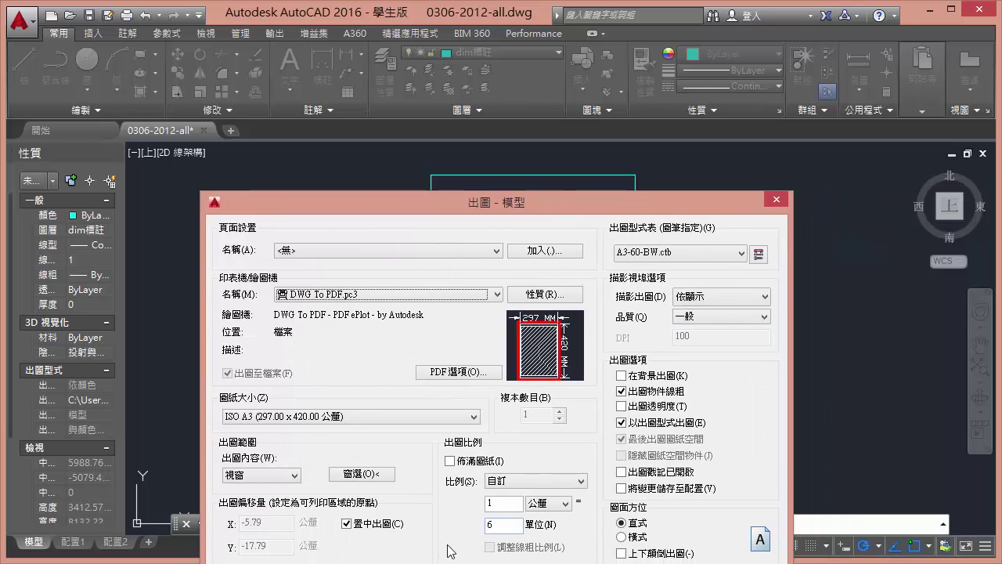
pyautogui.press('Return')
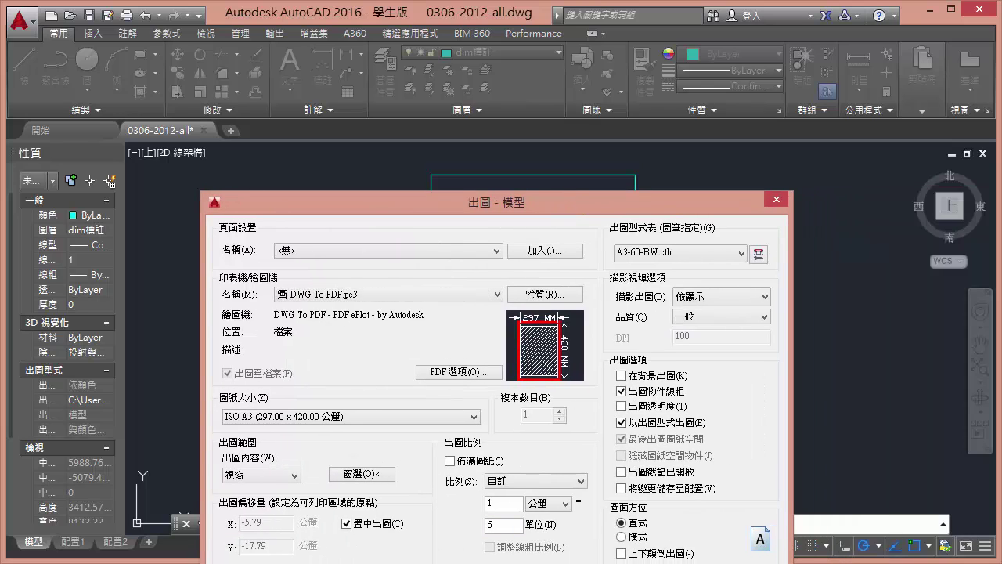
pyautogui.moveTo(708, 218); pyautogui.dragTo(535, 156)
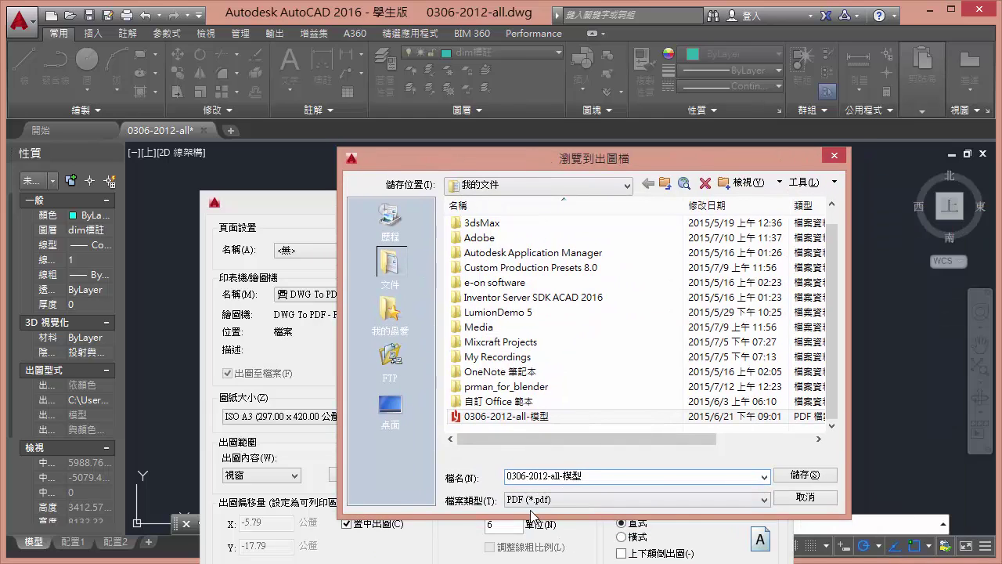
# - Save the plotted PDF 0306-2012-all-模型 to the Desktop
pyautogui.click(390, 403)
pyautogui.doubleClick(578, 480)
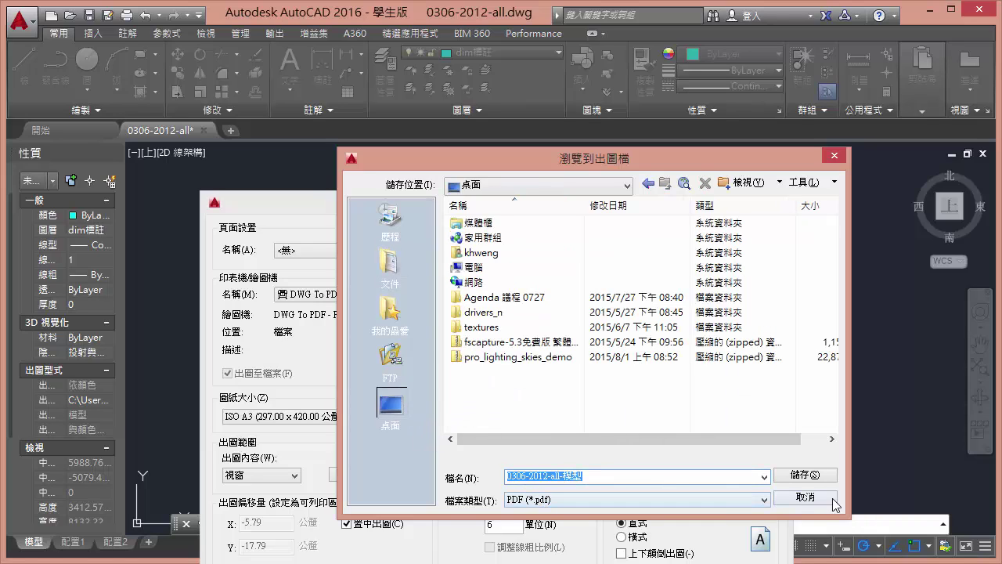
pyautogui.click(804, 474)
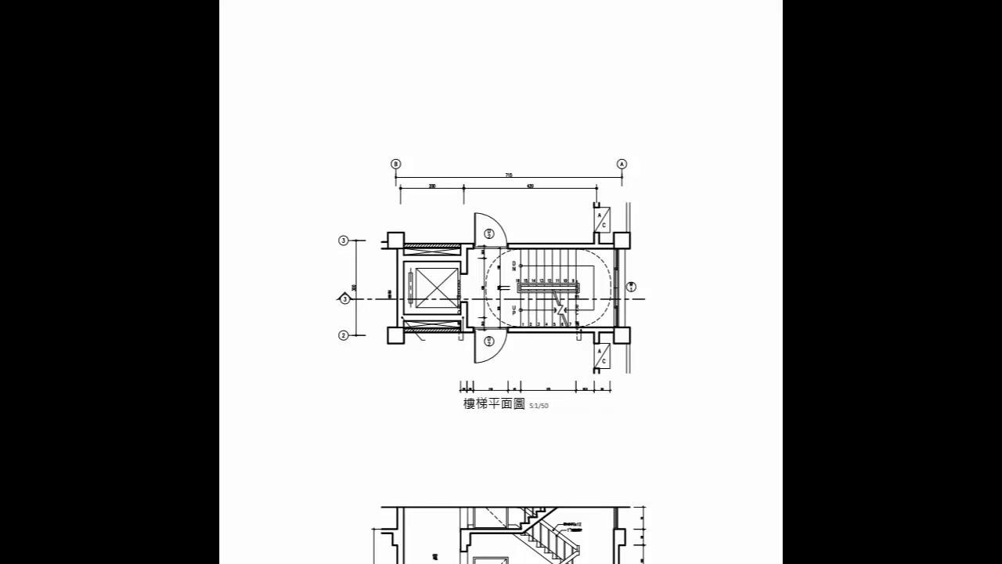
# - Minimise AutoCAD so the Windows desktop is visible
pyautogui.press('super')
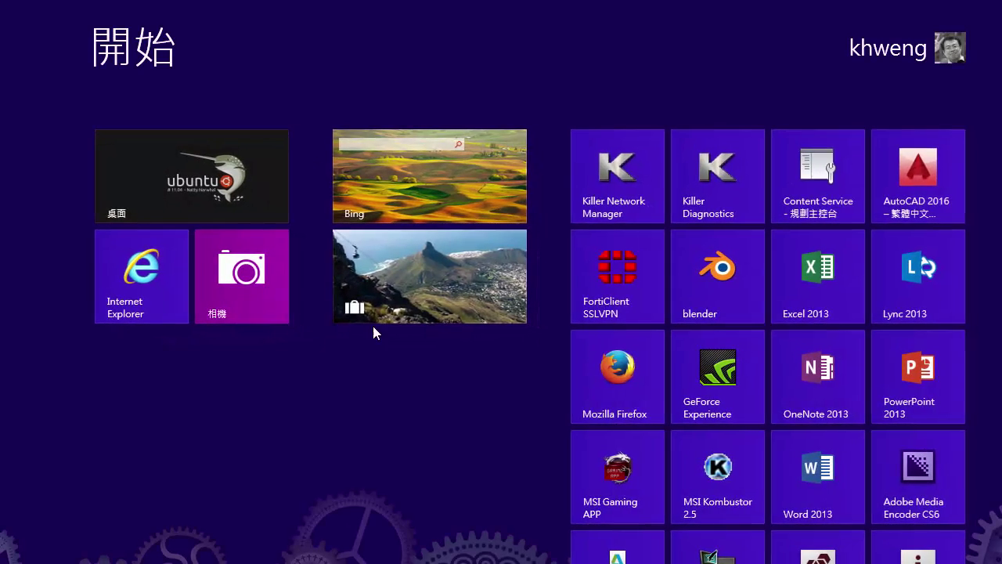
pyautogui.click(173, 184)
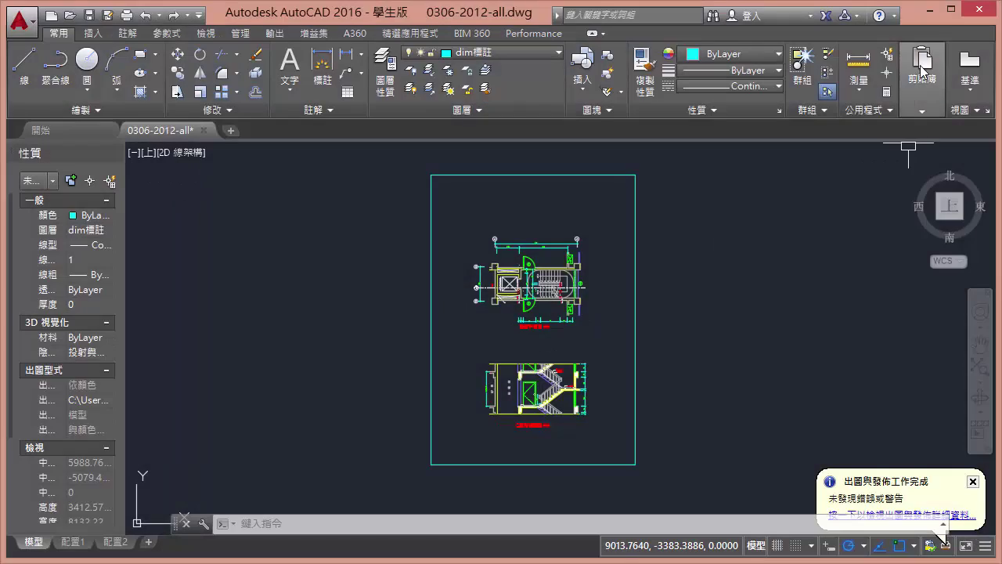
pyautogui.click(911, 12)
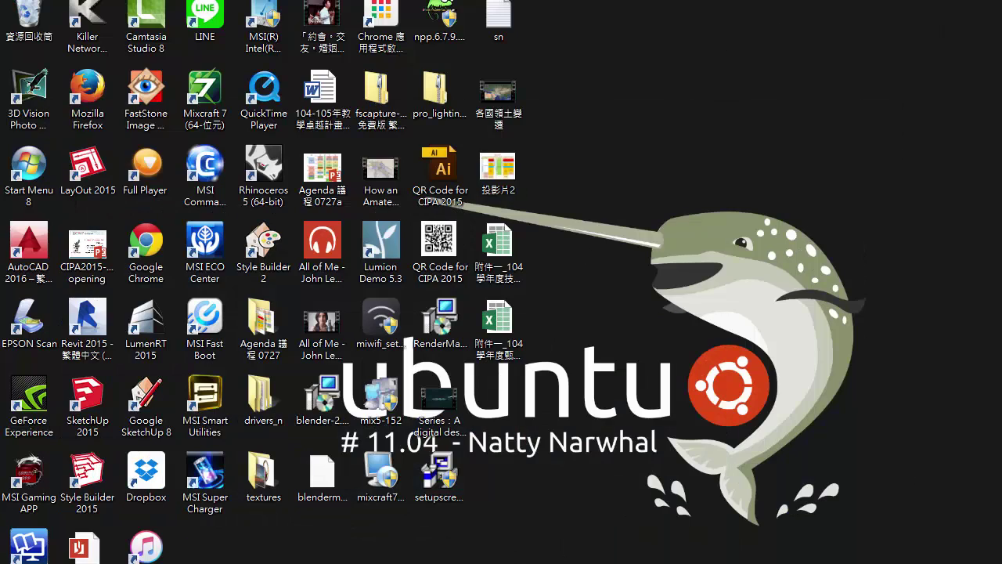
# - Move the 0306-2012-all-模型 PDF icon to the desktop centre and open it in Firefox
pyautogui.moveTo(87, 548); pyautogui.dragTo(615, 322)
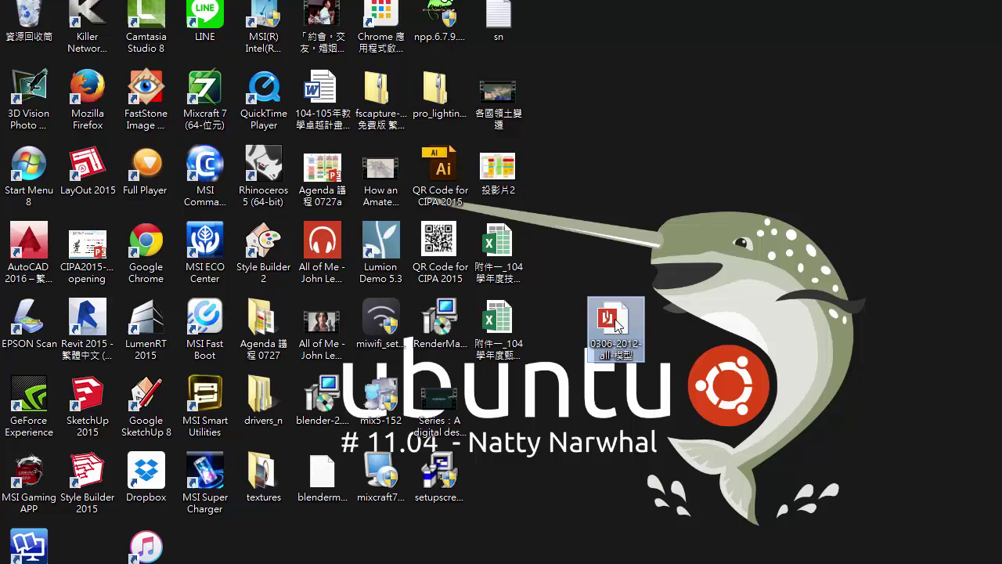
pyautogui.rightClick(617, 320)
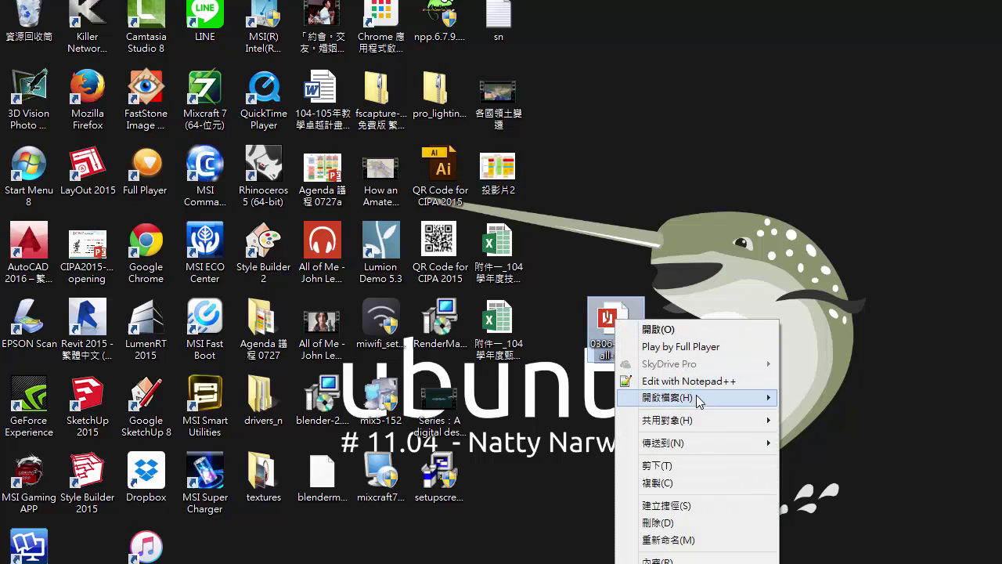
pyautogui.moveTo(668, 398)
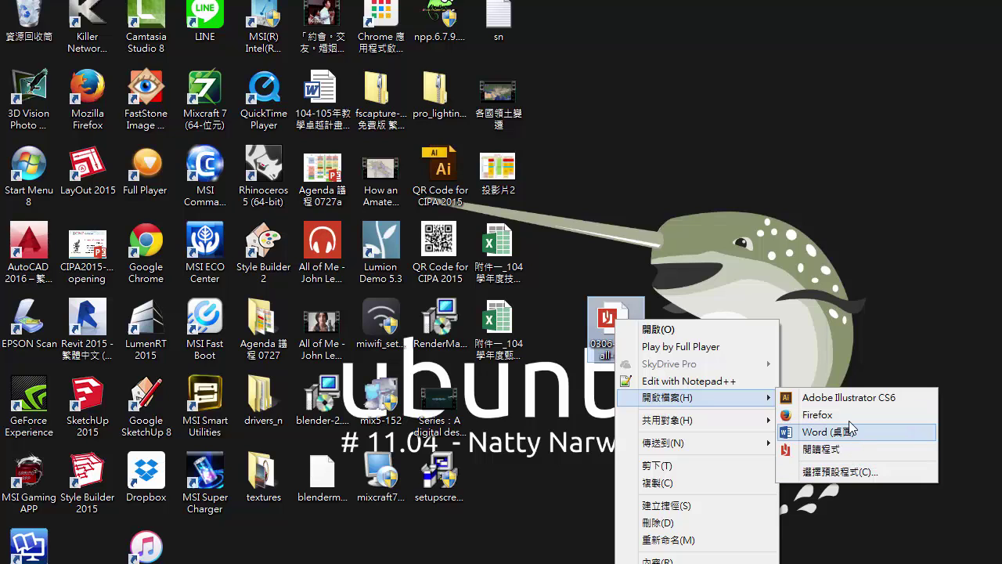
pyautogui.click(851, 417)
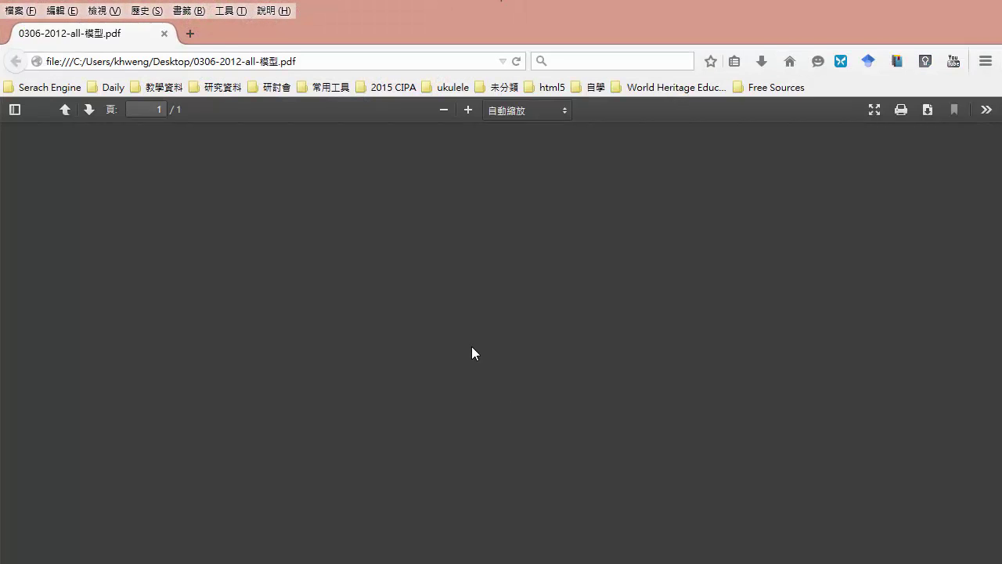
# - Scroll to the stair plan in the PDF and open the Print dialog
pyautogui.scroll(-4, 662, 414)
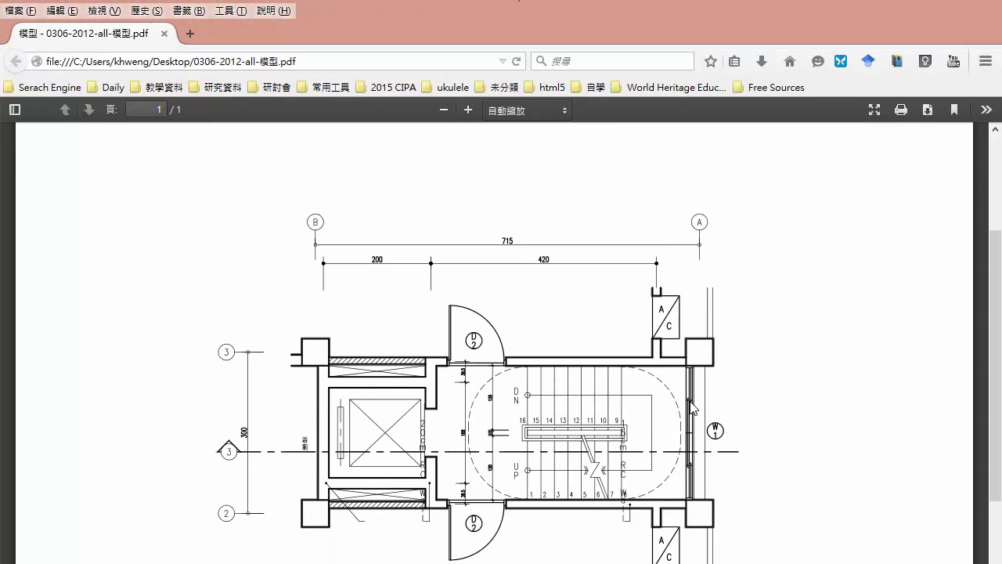
pyautogui.scroll(-1, 555, 406)
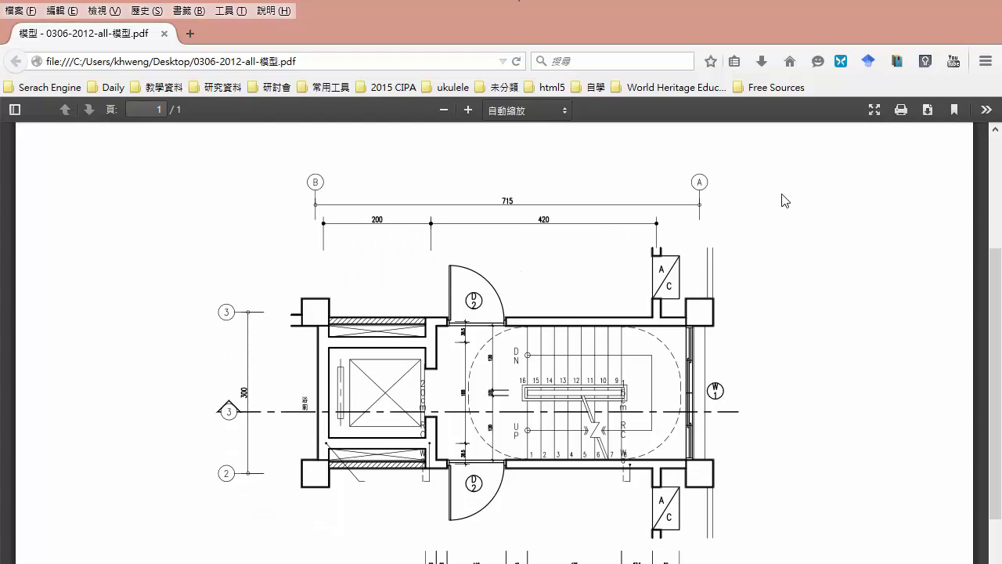
pyautogui.click(901, 114)
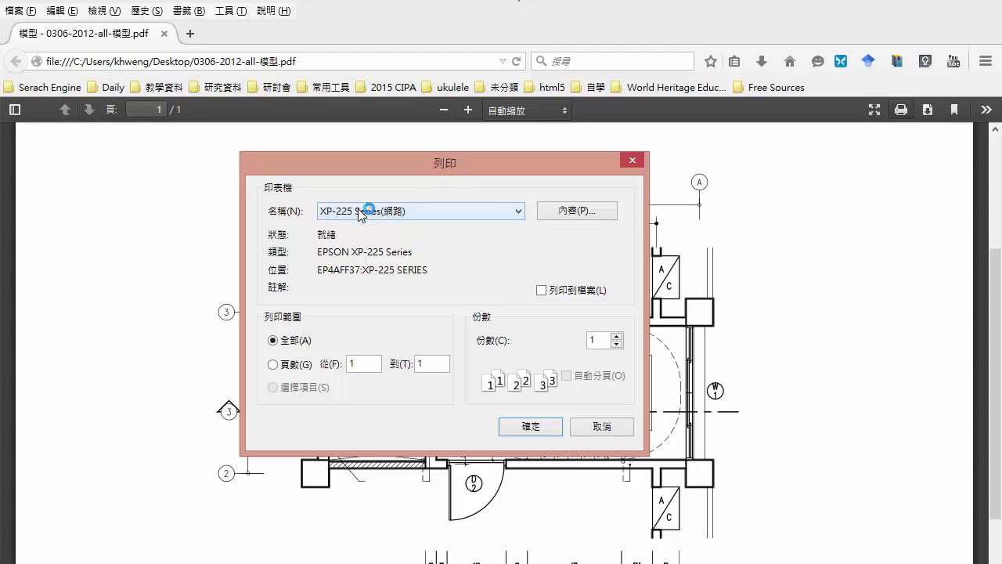
# - Browse the printer's More Options and Maintenance properties, then cancel printing
pyautogui.click(562, 214)
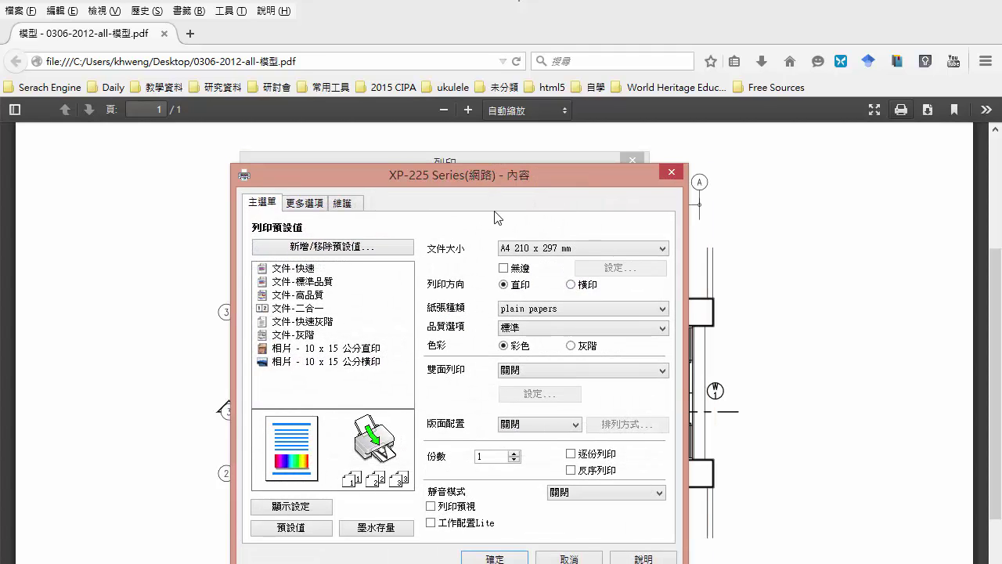
pyautogui.click(312, 205)
pyautogui.click(345, 203)
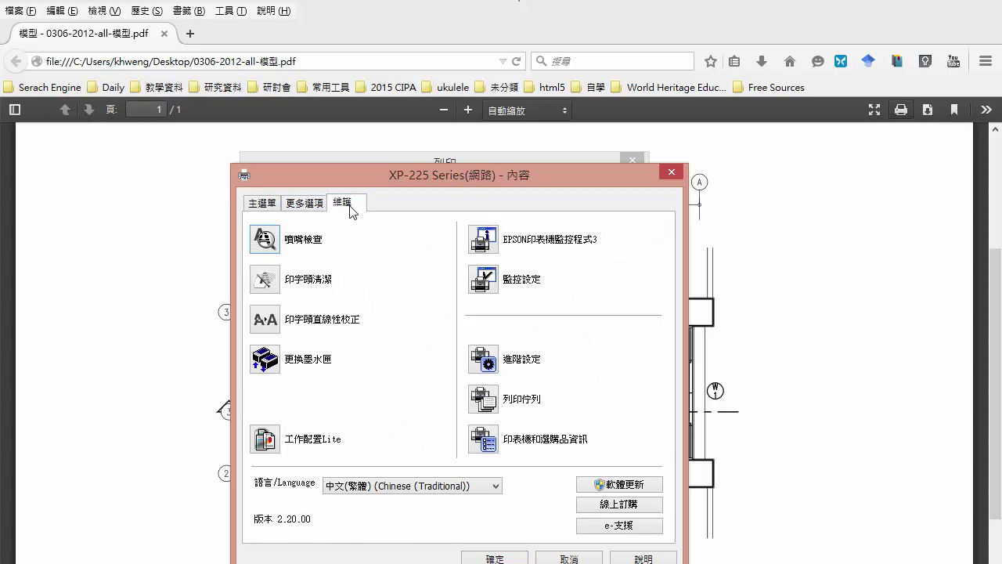
pyautogui.click(270, 205)
pyautogui.click(569, 559)
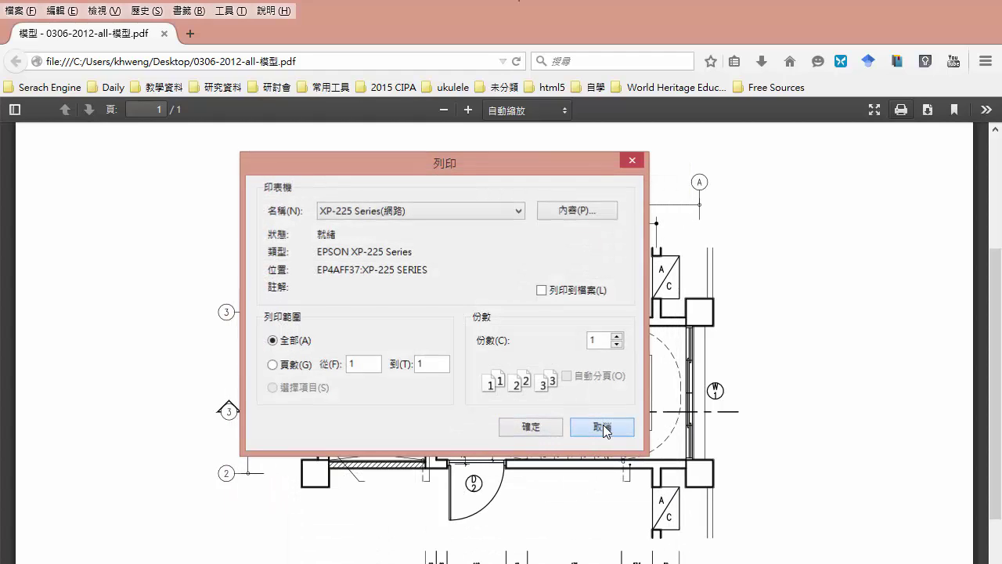
pyautogui.click(602, 427)
# - Scroll to the C樓梯剖面圖 section and shrink Firefox into a smaller, repositioned window
pyautogui.scroll(-3, 715, 501)
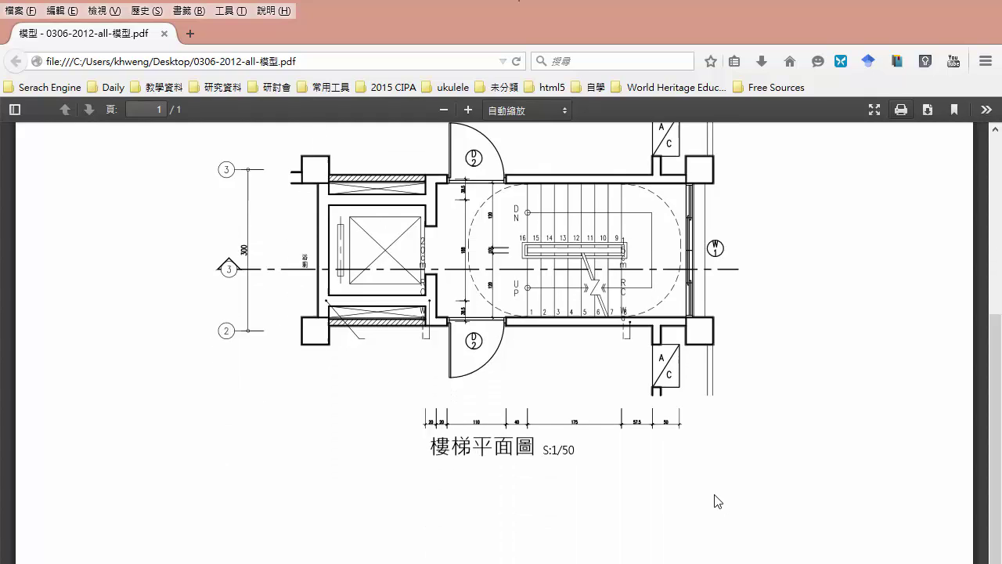
pyautogui.scroll(-1, 715, 501)
pyautogui.scroll(-1, 715, 501)
pyautogui.scroll(-2, 715, 501)
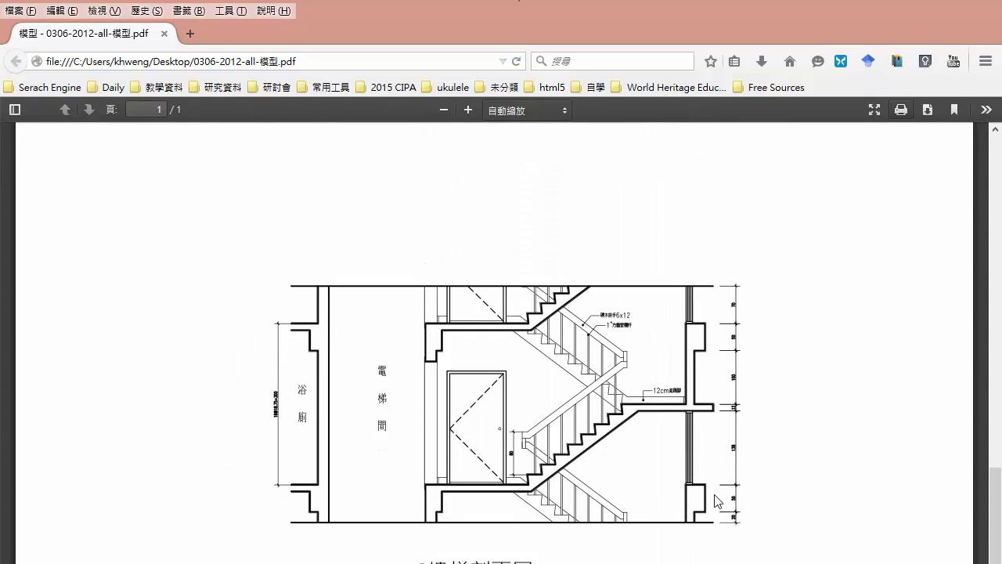
pyautogui.scroll(3, 715, 501)
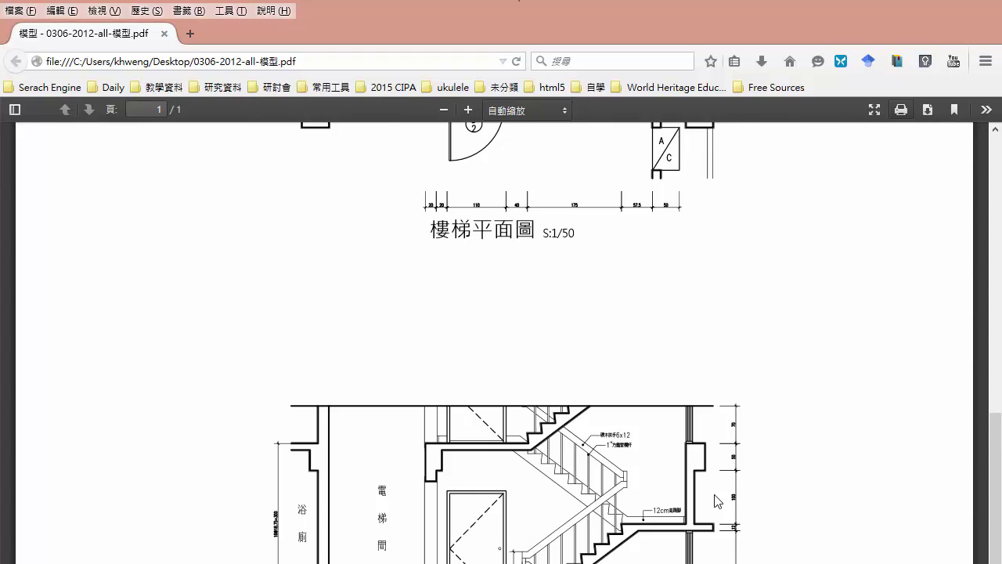
pyautogui.scroll(1, 715, 502)
pyautogui.scroll(-2, 715, 502)
pyautogui.click(949, 2)
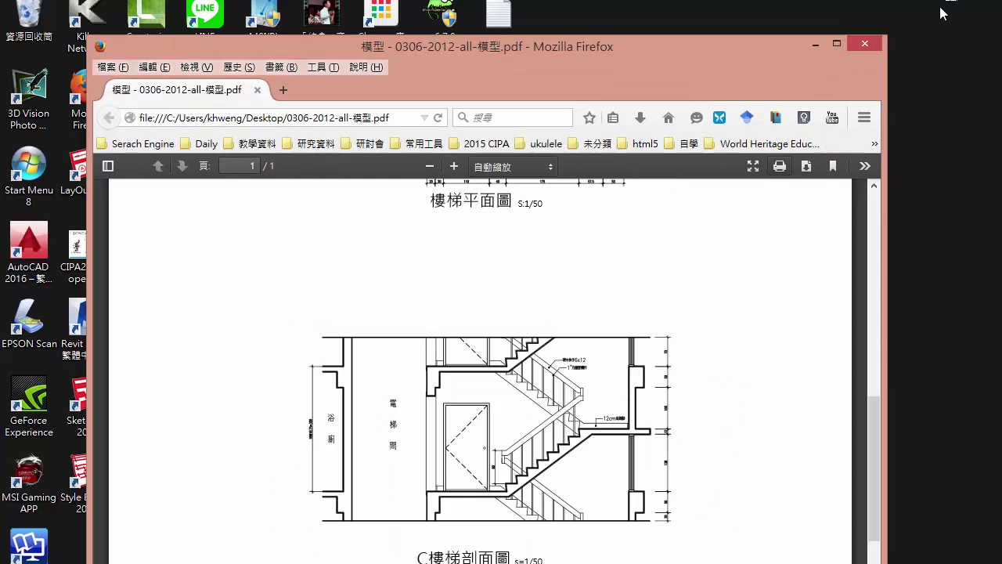
pyautogui.moveTo(637, 54); pyautogui.dragTo(672, 29)
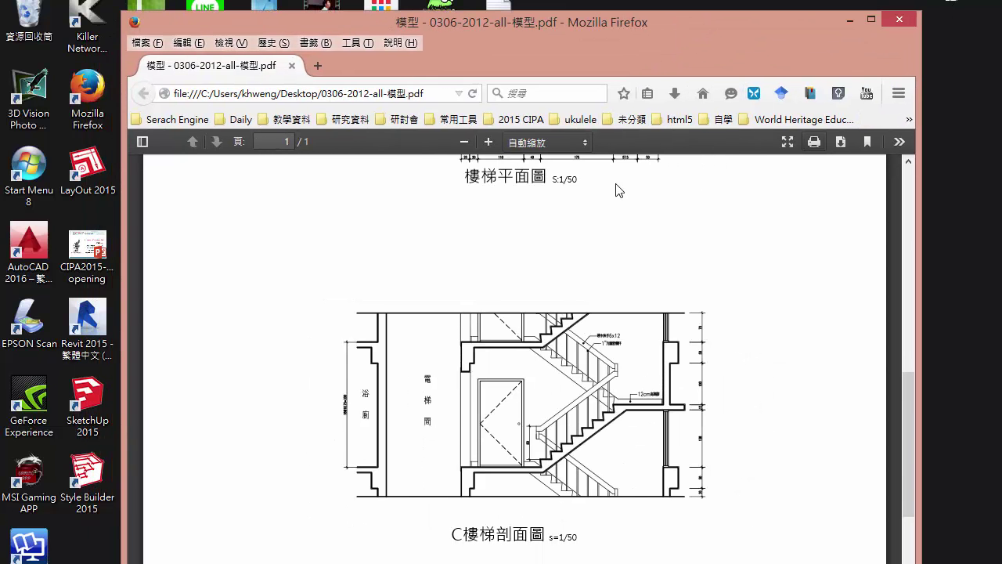